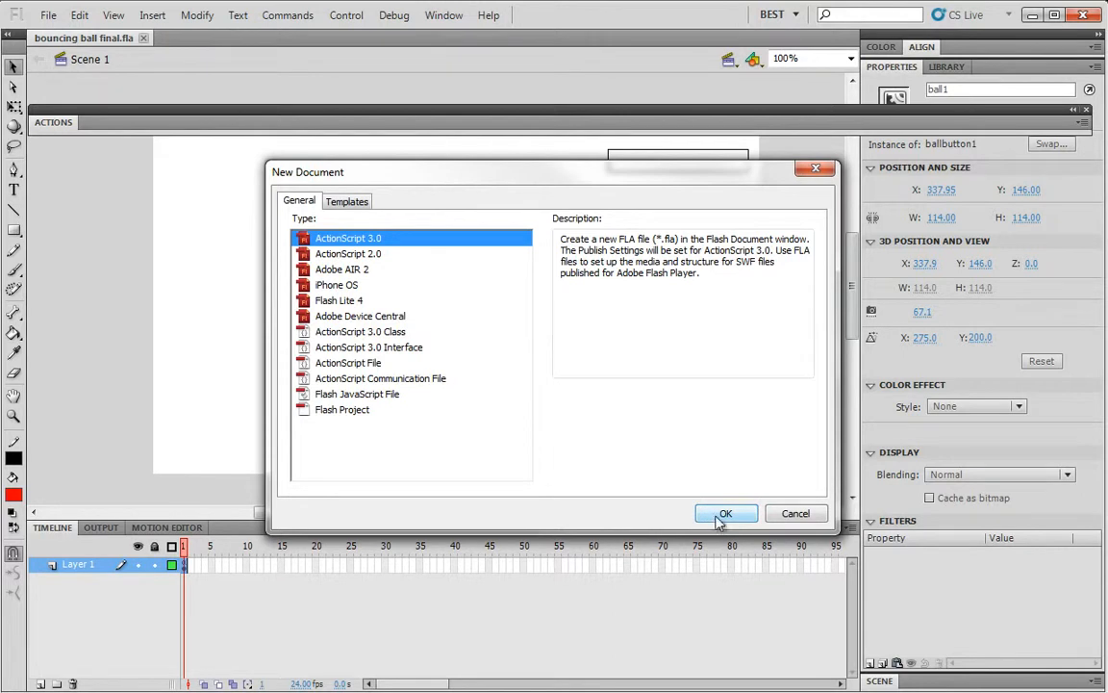
Step: Create a new ActionScript 3.0 document and move the floating Actions panel up, clear of the stage
{"action": "left_click", "coordinate": [719, 517]}
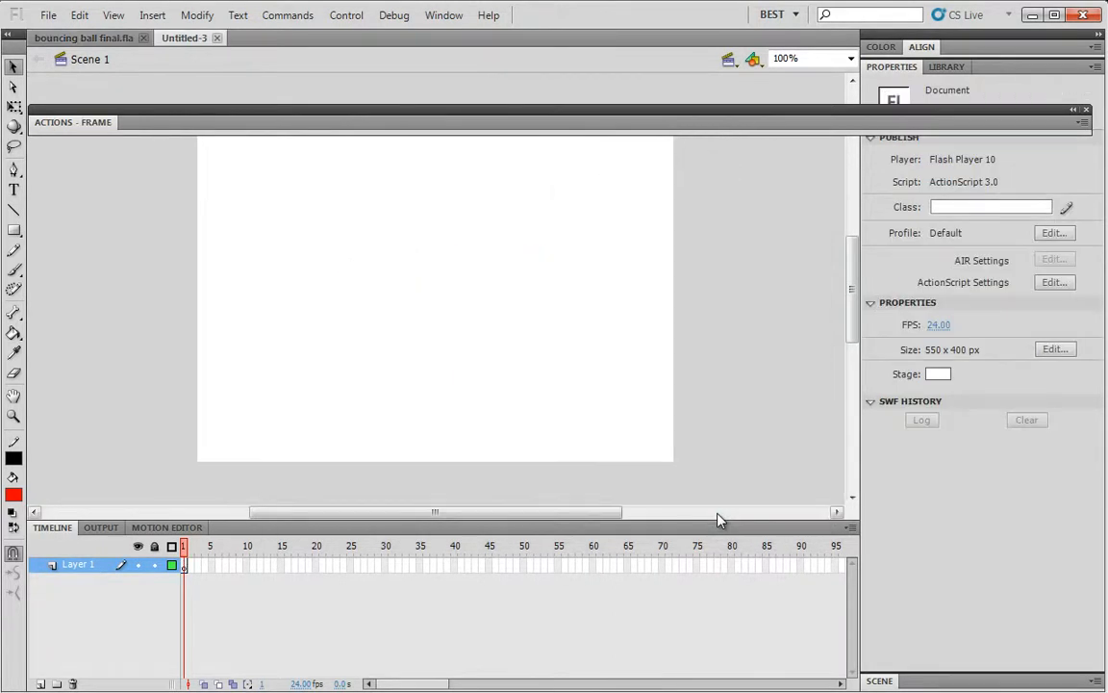
{"action": "left_click_drag", "start_coordinate": [643, 127], "coordinate": [647, 64]}
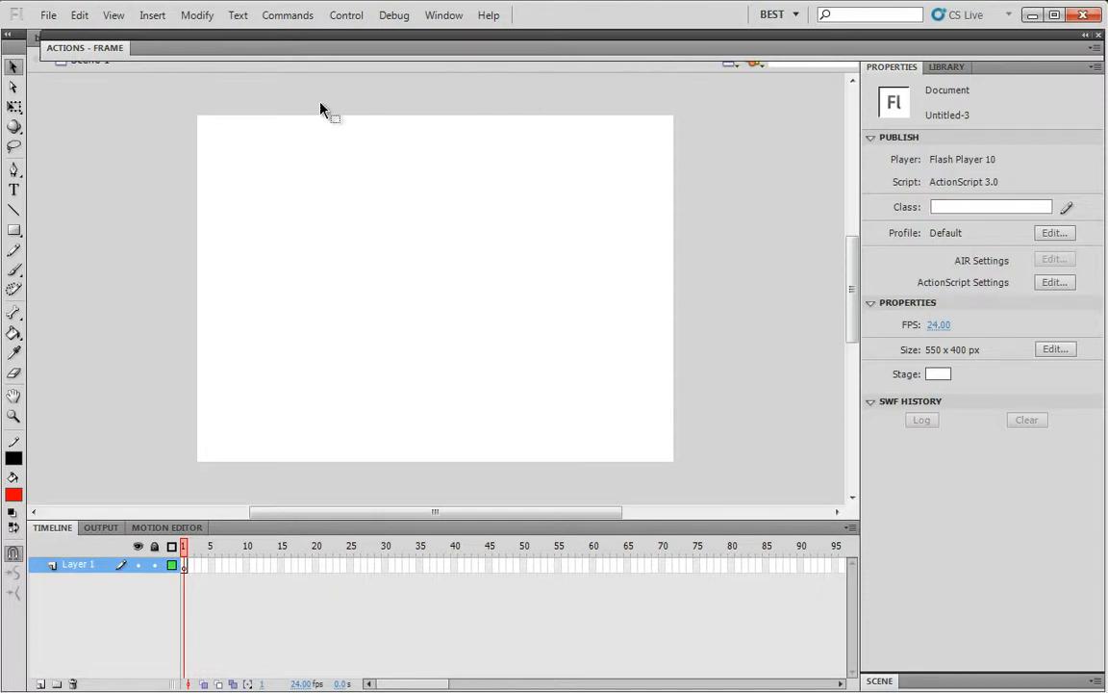
Step: Draw a solid black circle as the stickman's head with the Oval tool on frame 1 of Layer 1
{"action": "left_click", "coordinate": [85, 571]}
{"action": "left_click", "coordinate": [195, 379]}
{"action": "left_click", "coordinate": [184, 565]}
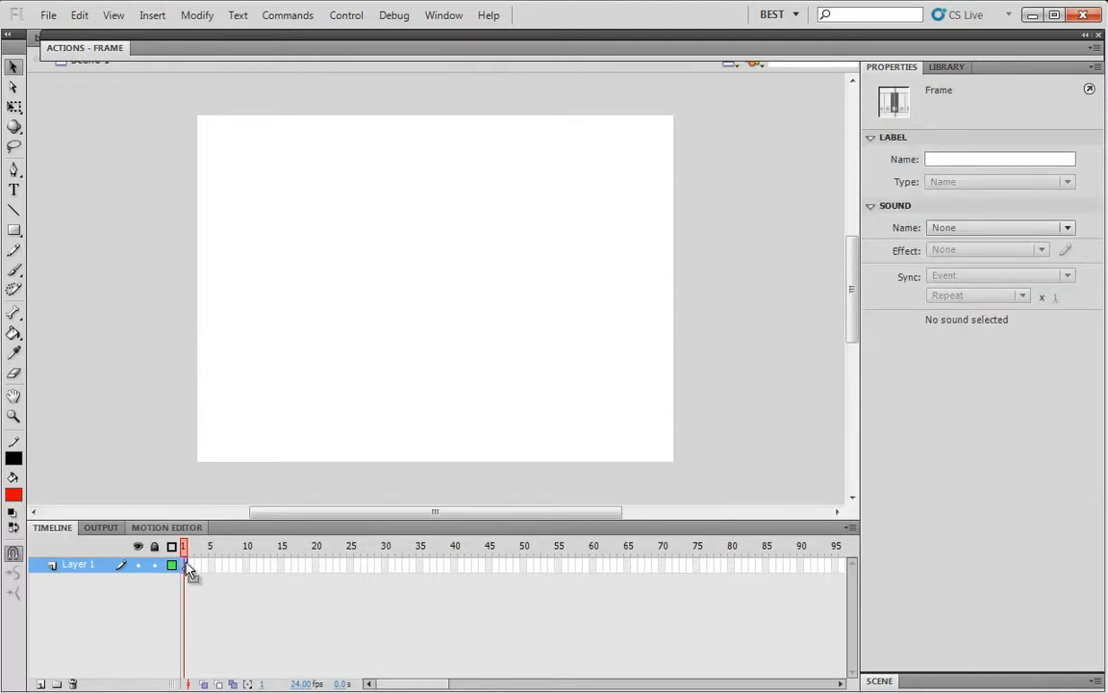
{"action": "left_click", "coordinate": [14, 229]}
{"action": "left_click", "coordinate": [87, 247]}
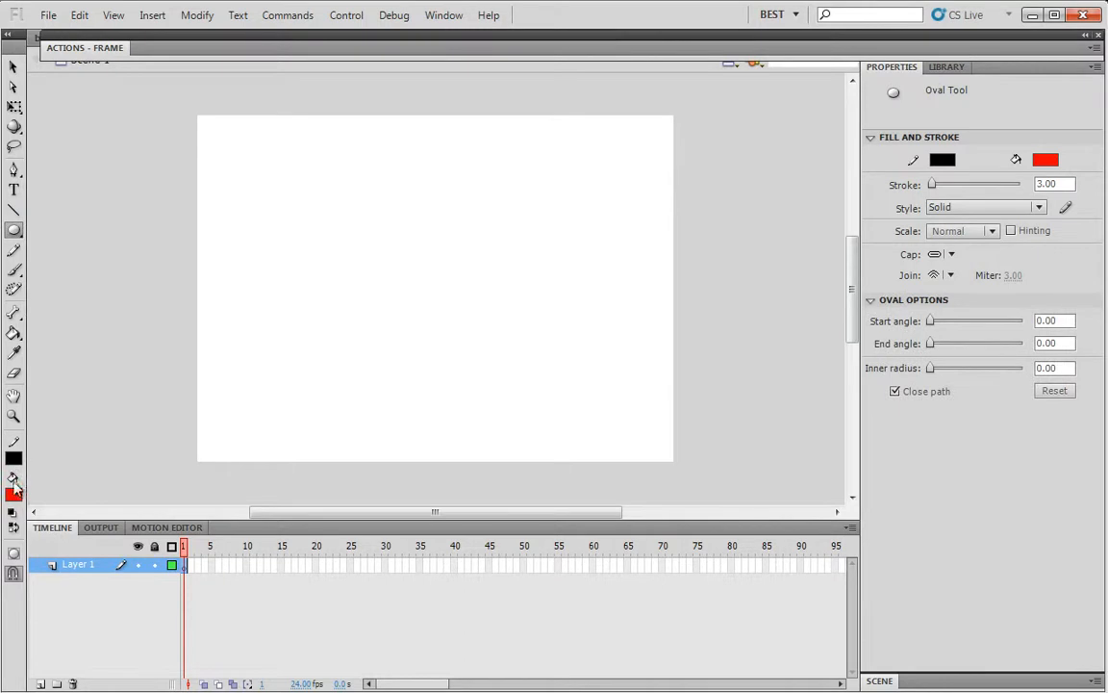
{"action": "left_click", "coordinate": [14, 494]}
{"action": "left_click", "coordinate": [20, 532]}
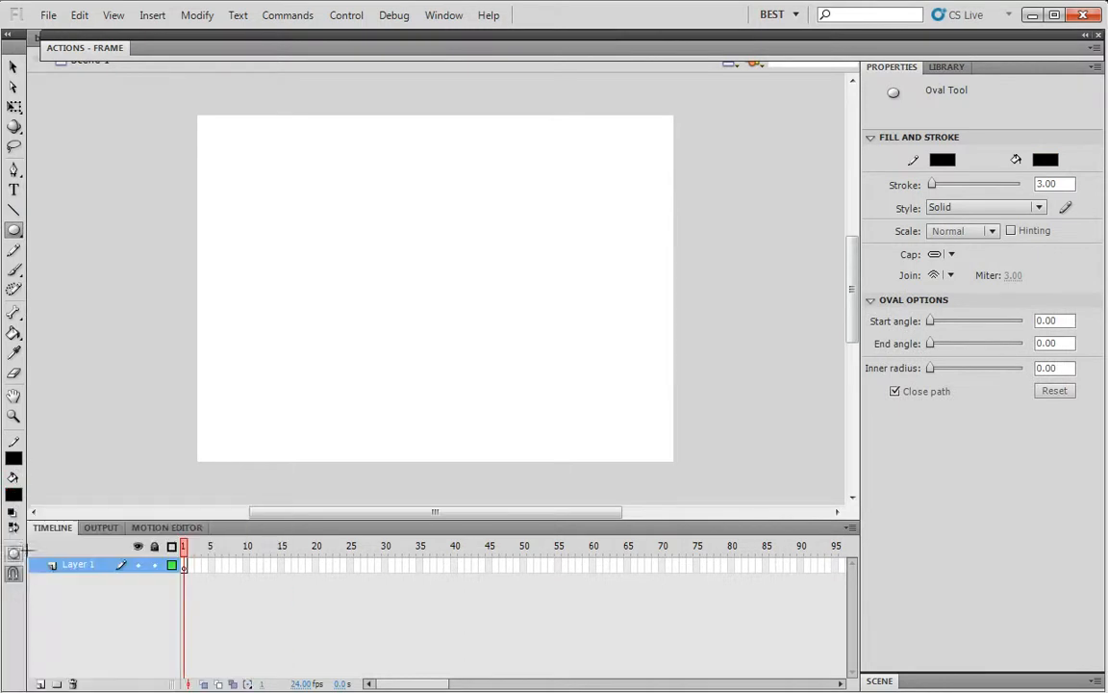
{"action": "left_click_drag", "start_coordinate": [254, 179], "coordinate": [304, 225]}
{"action": "key", "text": "ctrl+z"}
{"action": "mouse_move", "coordinate": [252, 190]}
{"action": "left_mouse_down"}
{"action": "mouse_move", "coordinate": [282, 233]}
{"action": "mouse_move", "coordinate": [304, 241]}
{"action": "mouse_move", "coordinate": [277, 282]}
{"action": "mouse_move", "coordinate": [265, 366]}
{"action": "left_mouse_up"}
Step: Draw the stickman's body, legs and arms with black 3-point lines, one arm pointing horizontally forward, for a figure about 85 × 204 px
{"action": "left_click", "coordinate": [13, 209]}
{"action": "left_click_drag", "start_coordinate": [279, 310], "coordinate": [298, 367]}
{"action": "mouse_move", "coordinate": [276, 265]}
{"action": "left_mouse_down"}
{"action": "mouse_move", "coordinate": [251, 307]}
{"action": "mouse_move", "coordinate": [337, 263]}
{"action": "mouse_move", "coordinate": [326, 264]}
{"action": "left_mouse_up"}
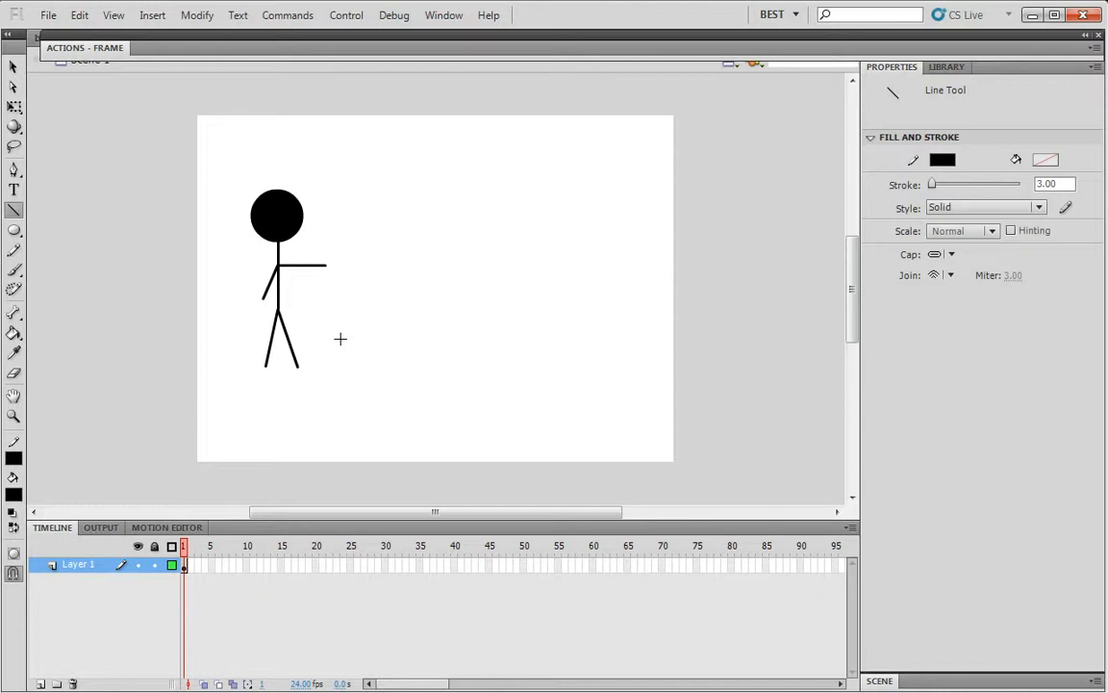
Step: Select the whole figure and convert it to a movie clip symbol named stickman
{"action": "left_click", "coordinate": [13, 66]}
{"action": "left_click_drag", "start_coordinate": [152, 138], "coordinate": [412, 447]}
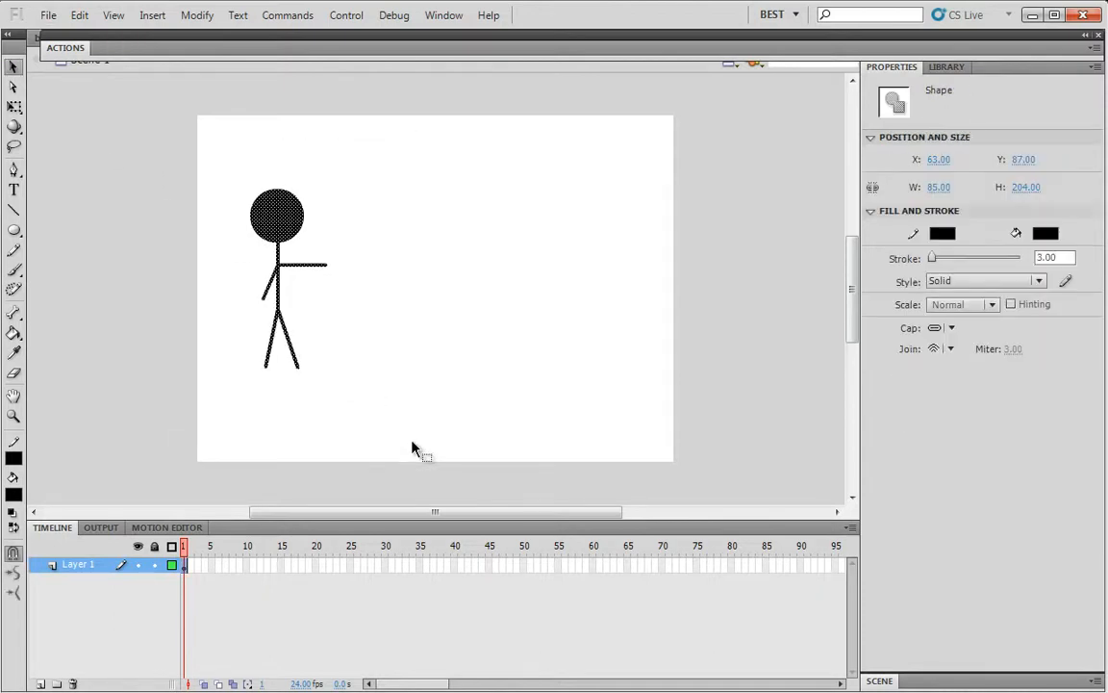
{"action": "left_click", "coordinate": [197, 16]}
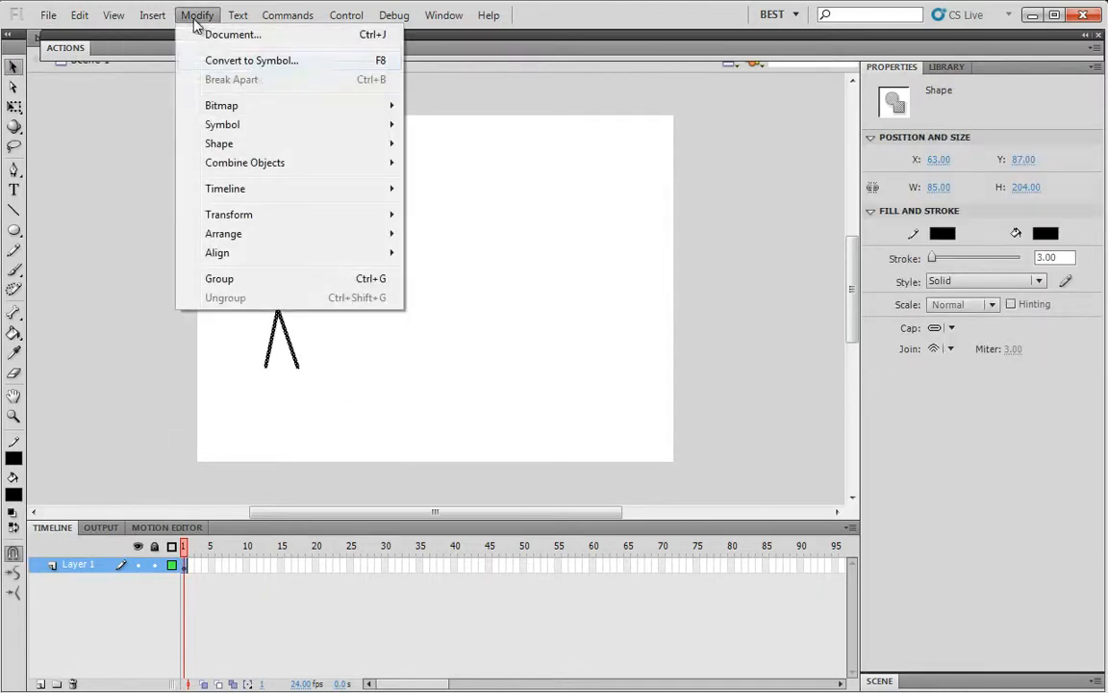
{"action": "left_click", "coordinate": [260, 65]}
{"action": "type", "text": "srt"}
{"action": "key", "text": "BackSpace"}
{"action": "key", "text": "BackSpace"}
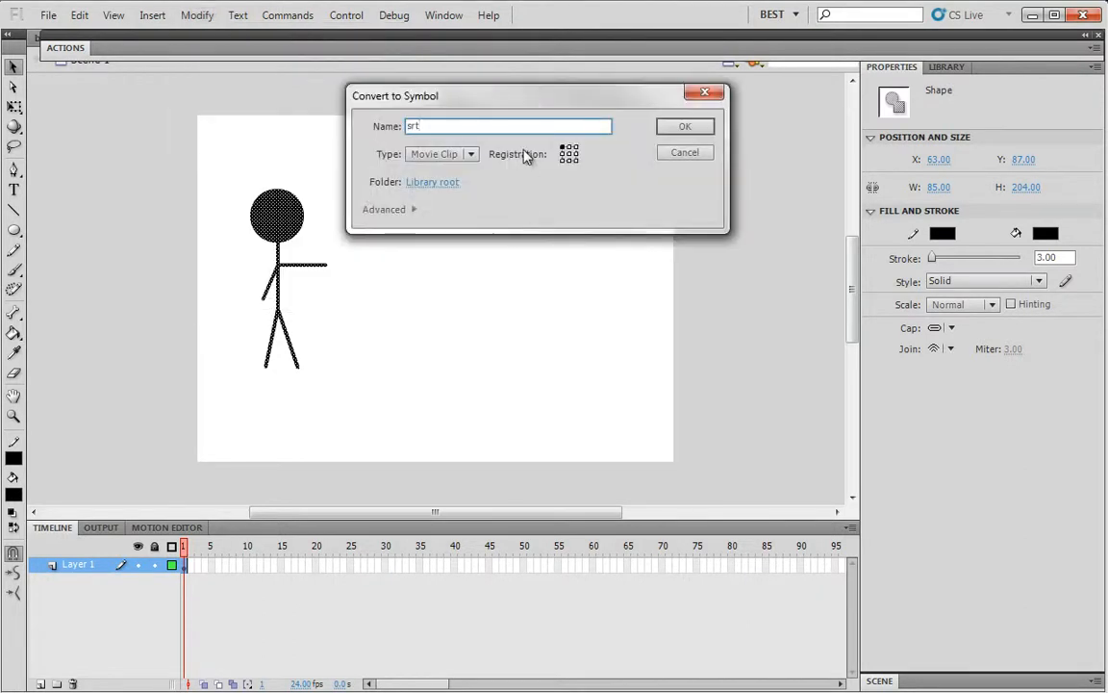
{"action": "type", "text": "tickman"}
{"action": "left_click", "coordinate": [706, 135]}
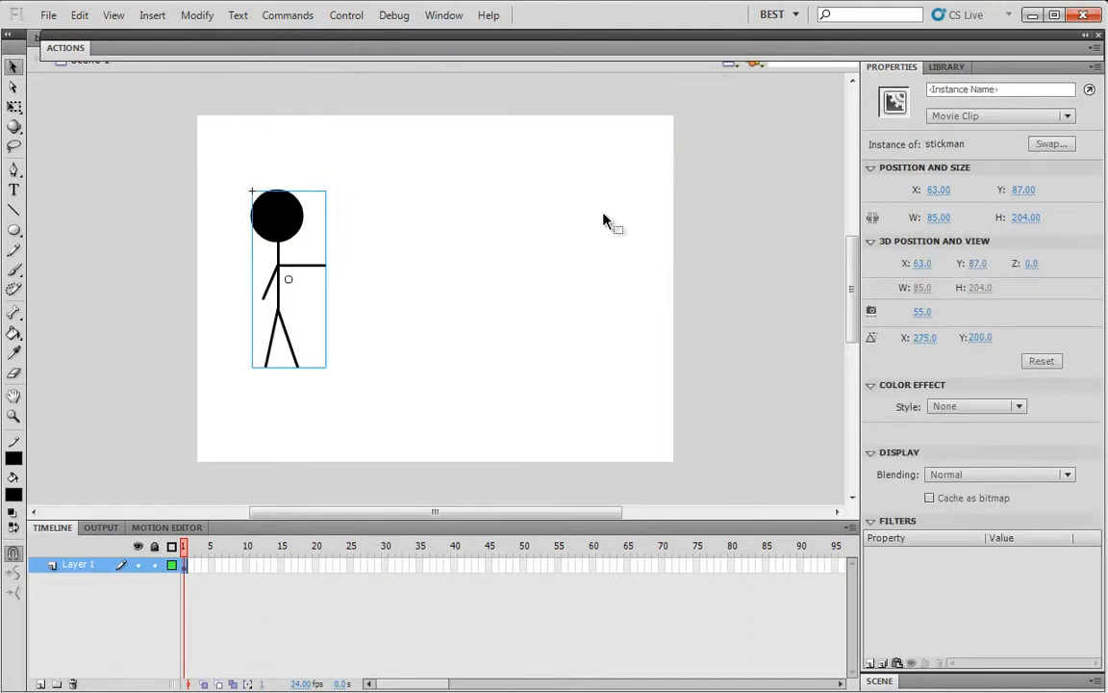
Step: Open the stickman symbol for editing and rename its layer to stickman
{"action": "left_click", "coordinate": [558, 278]}
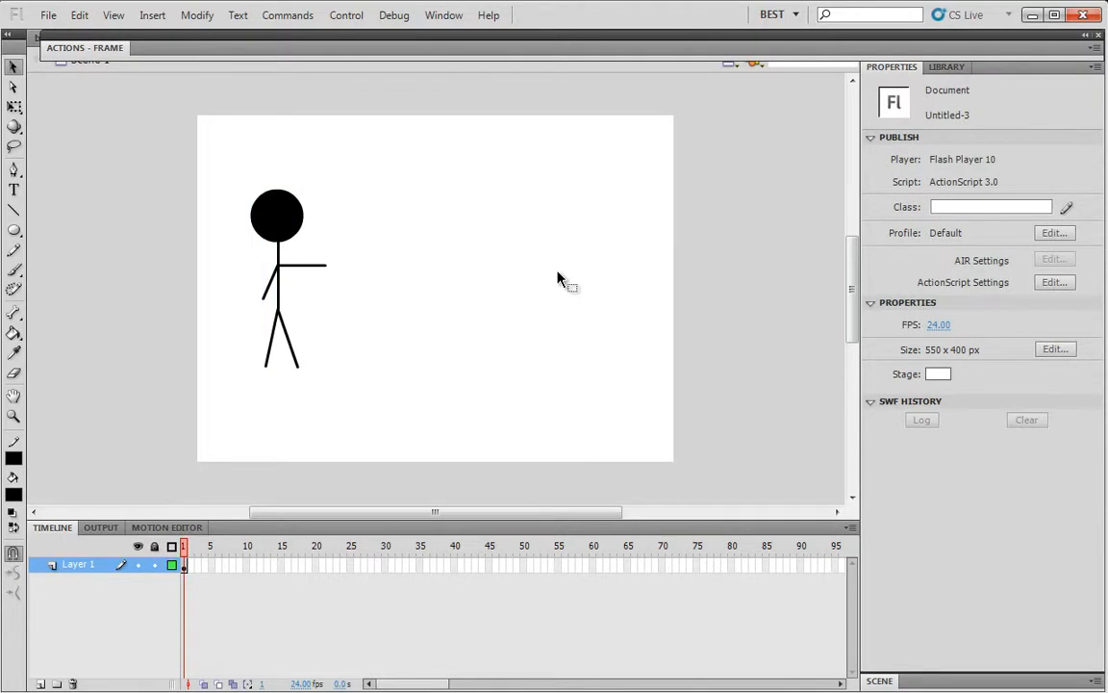
{"action": "left_click", "coordinate": [302, 257]}
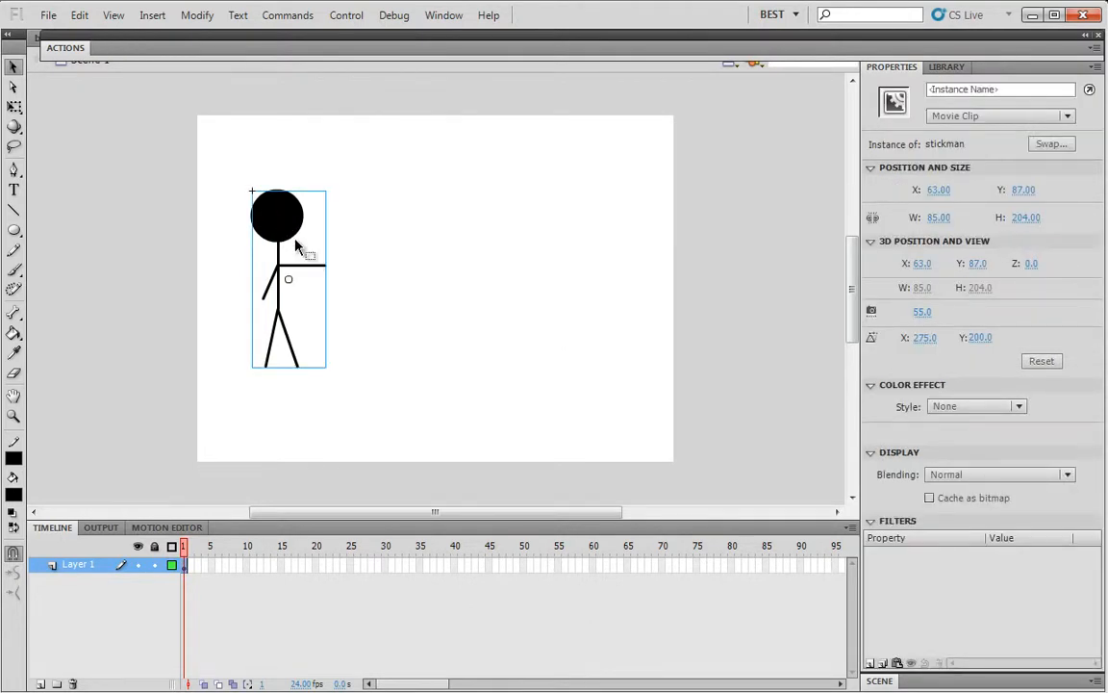
{"action": "double_click", "coordinate": [298, 241]}
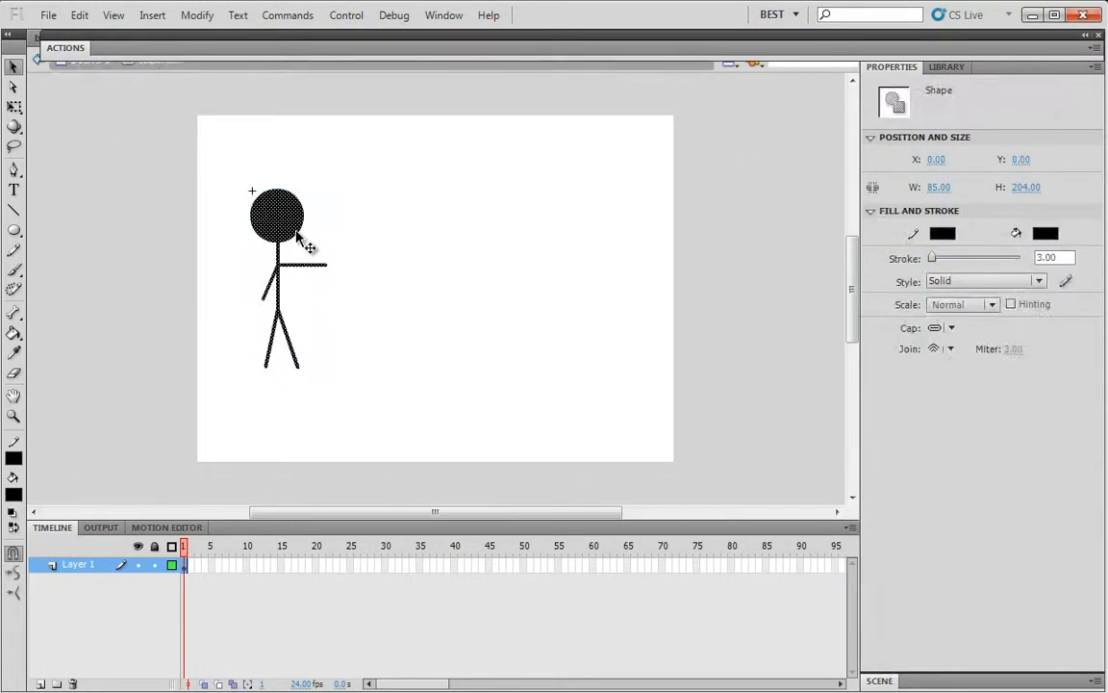
{"action": "double_click", "coordinate": [82, 564]}
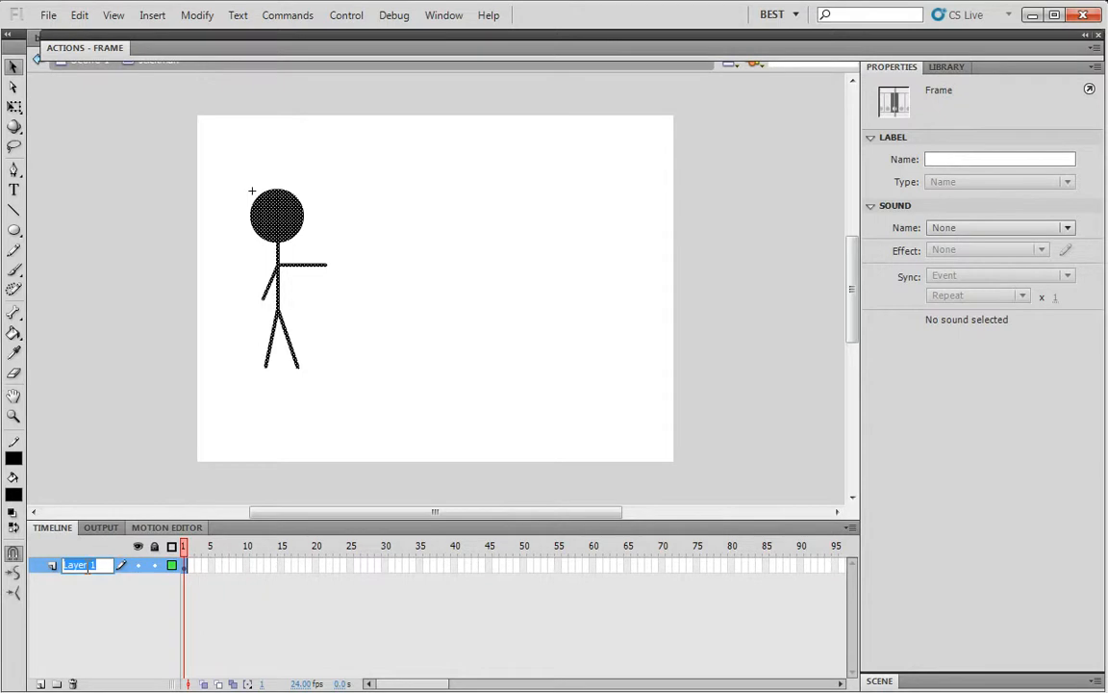
{"action": "type", "text": "stickman"}
{"action": "left_click", "coordinate": [164, 606]}
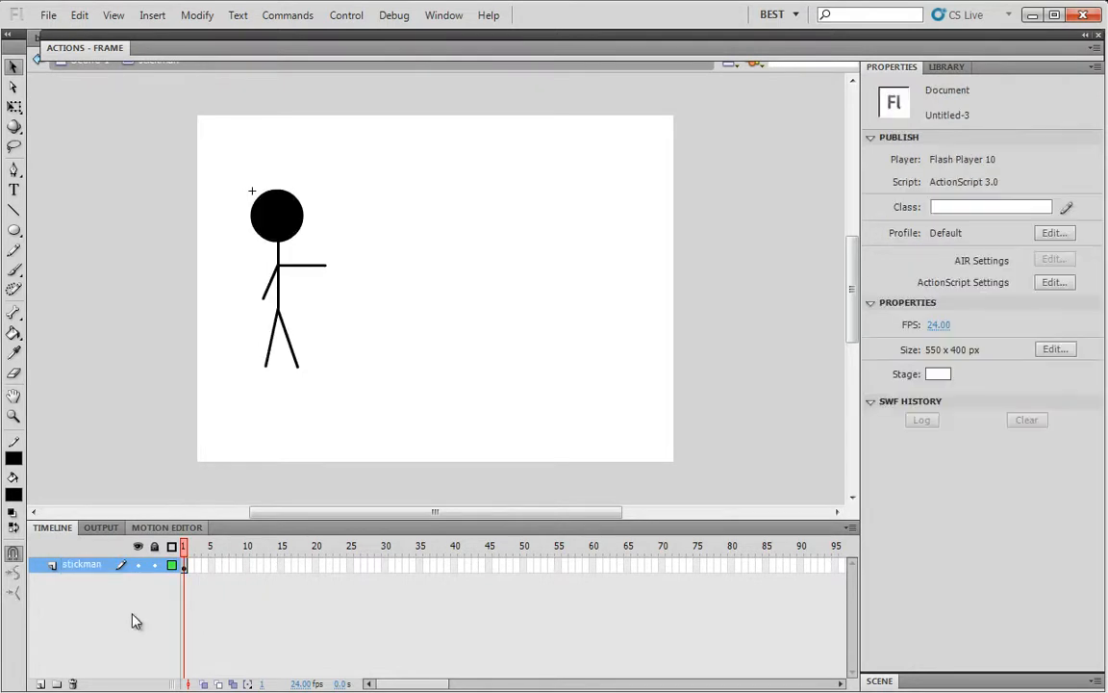
Step: Add a layer named gun above the stickman layer and lock the stickman layer
{"action": "left_click", "coordinate": [40, 684]}
{"action": "double_click", "coordinate": [77, 564]}
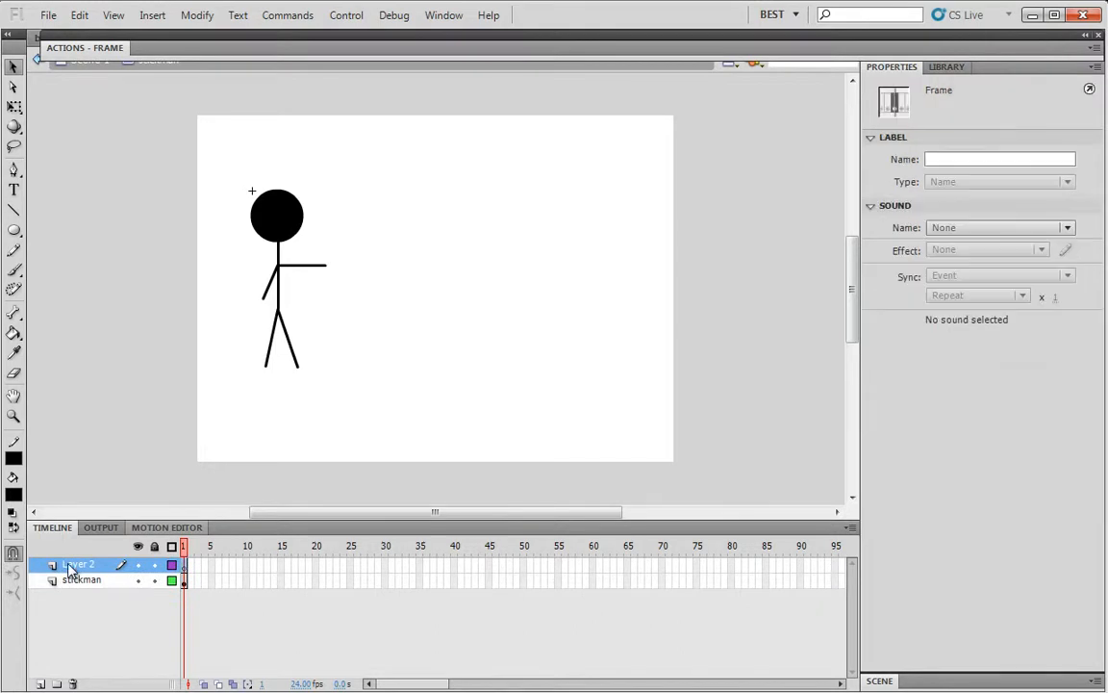
{"action": "type", "text": "aun"}
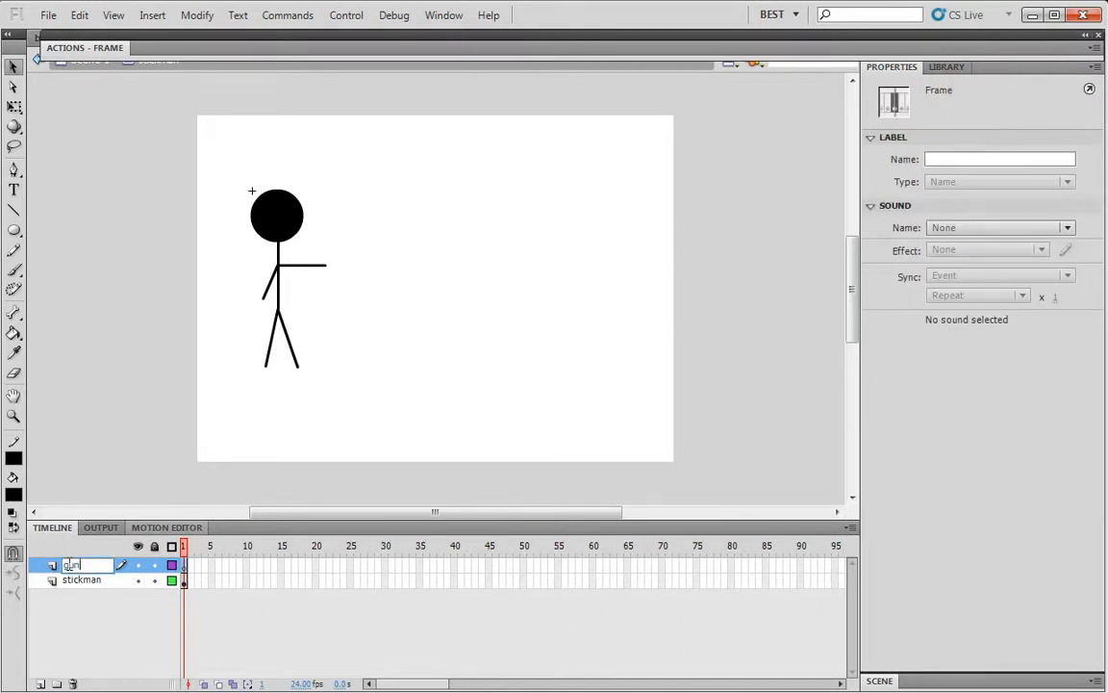
{"action": "left_click", "coordinate": [146, 470]}
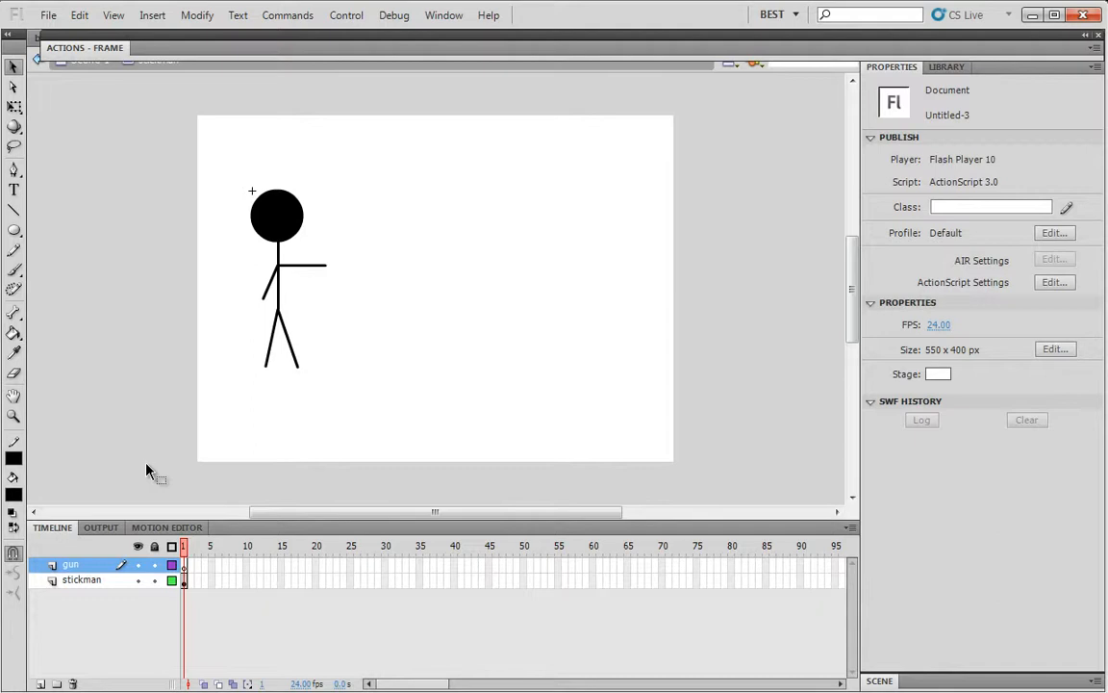
{"action": "left_click", "coordinate": [154, 579]}
{"action": "left_click_drag", "start_coordinate": [1, 251], "coordinate": [276, 240]}
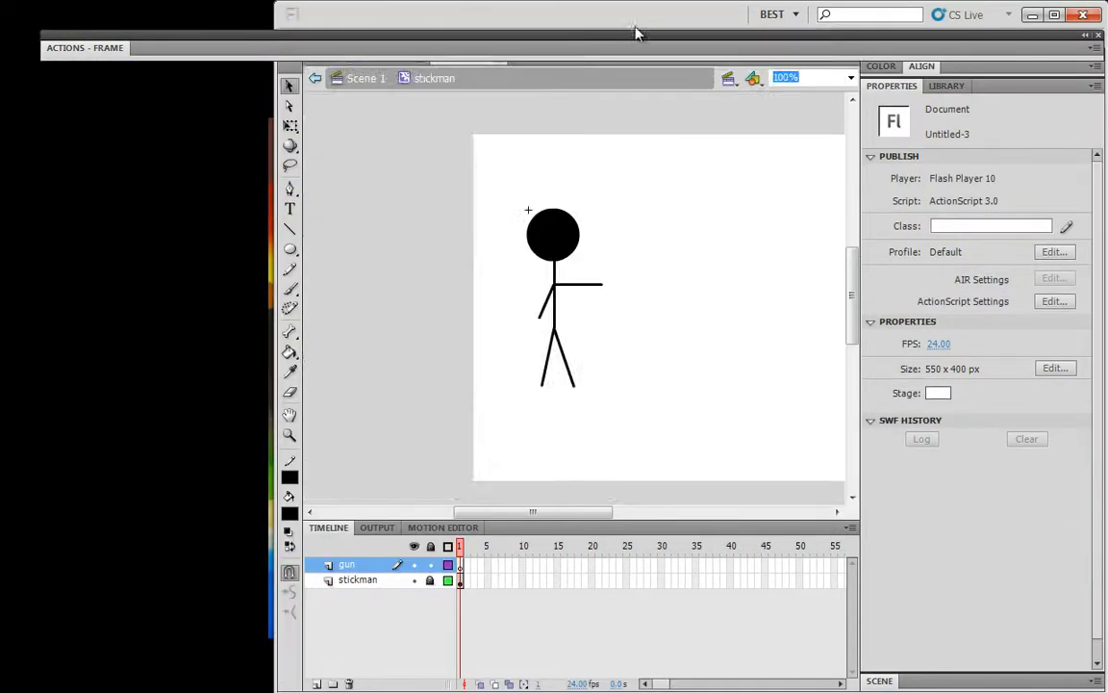
{"action": "left_click_drag", "start_coordinate": [271, 161], "coordinate": [3, 158]}
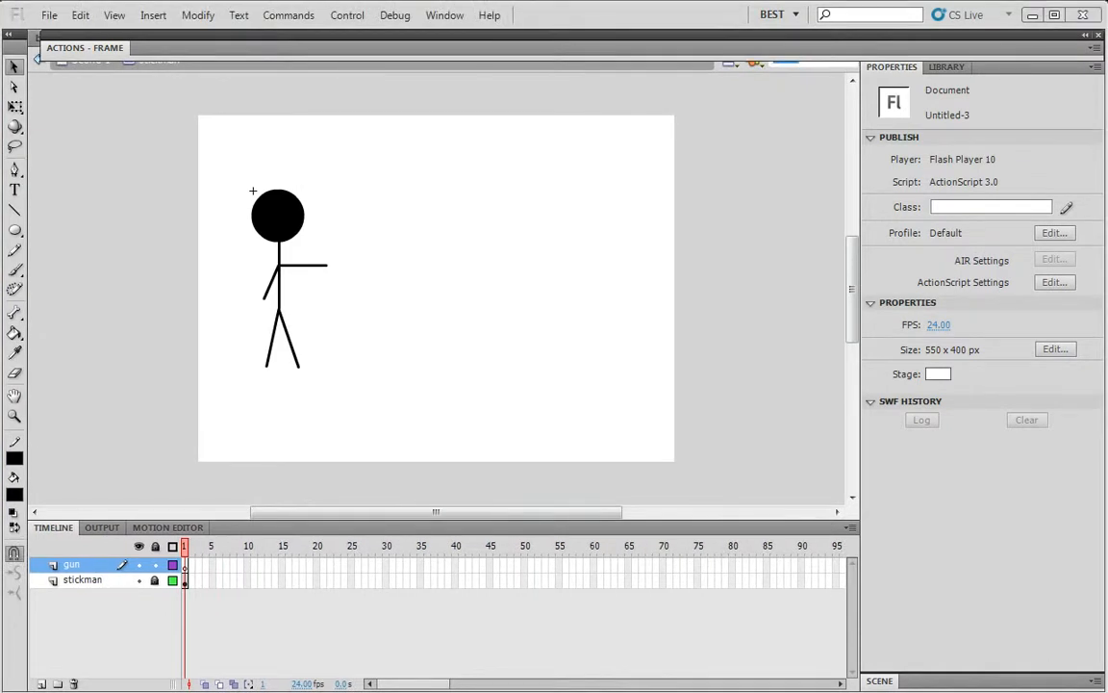
{"action": "left_click_drag", "start_coordinate": [199, 125], "coordinate": [403, 413]}
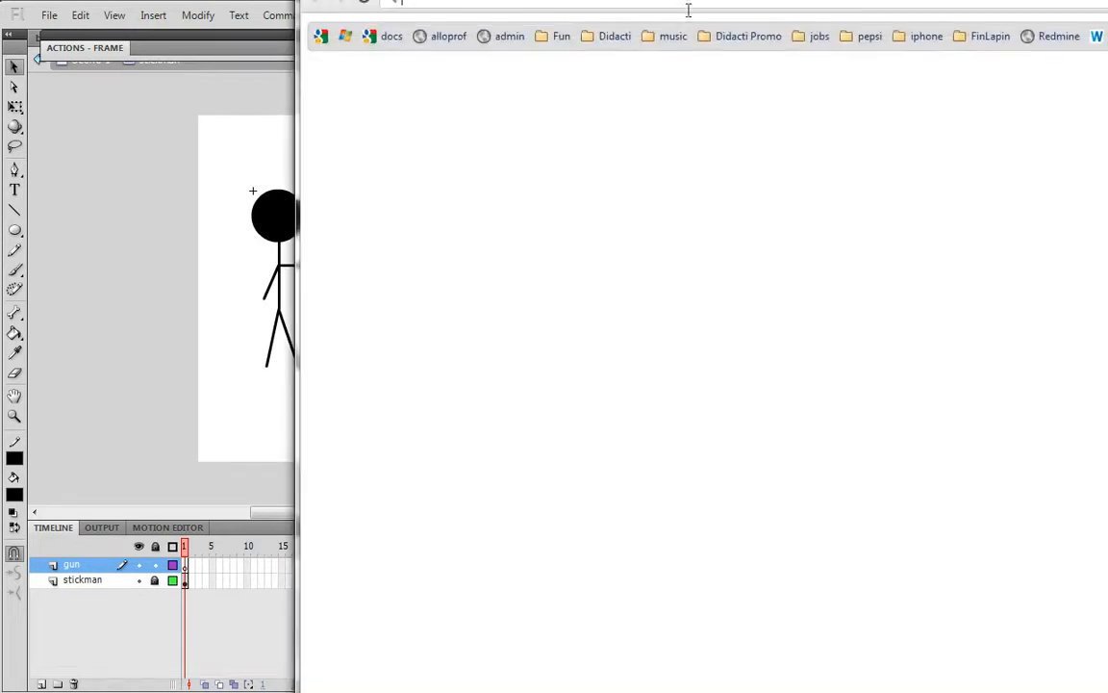
Step: Switch to Chrome and resize and reposition its window so that it fits over the Flash document
{"action": "left_click_drag", "start_coordinate": [687, 2], "coordinate": [397, 0]}
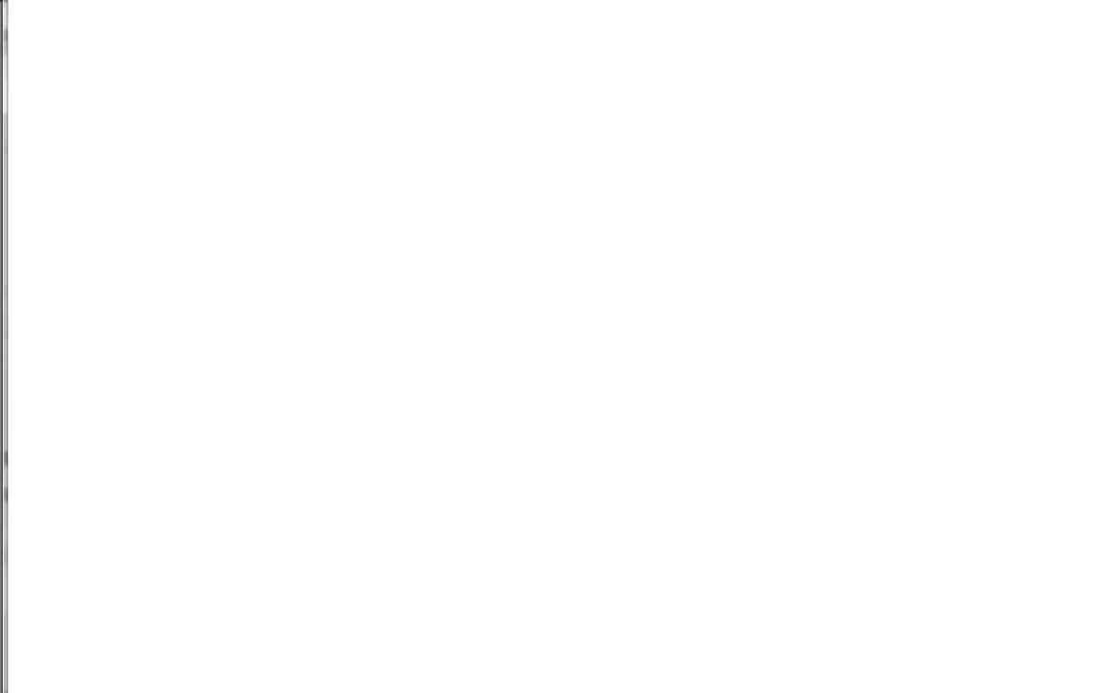
{"action": "left_click_drag", "start_coordinate": [1106, 691], "coordinate": [826, 516]}
{"action": "left_click_drag", "start_coordinate": [500, 0], "coordinate": [569, 64]}
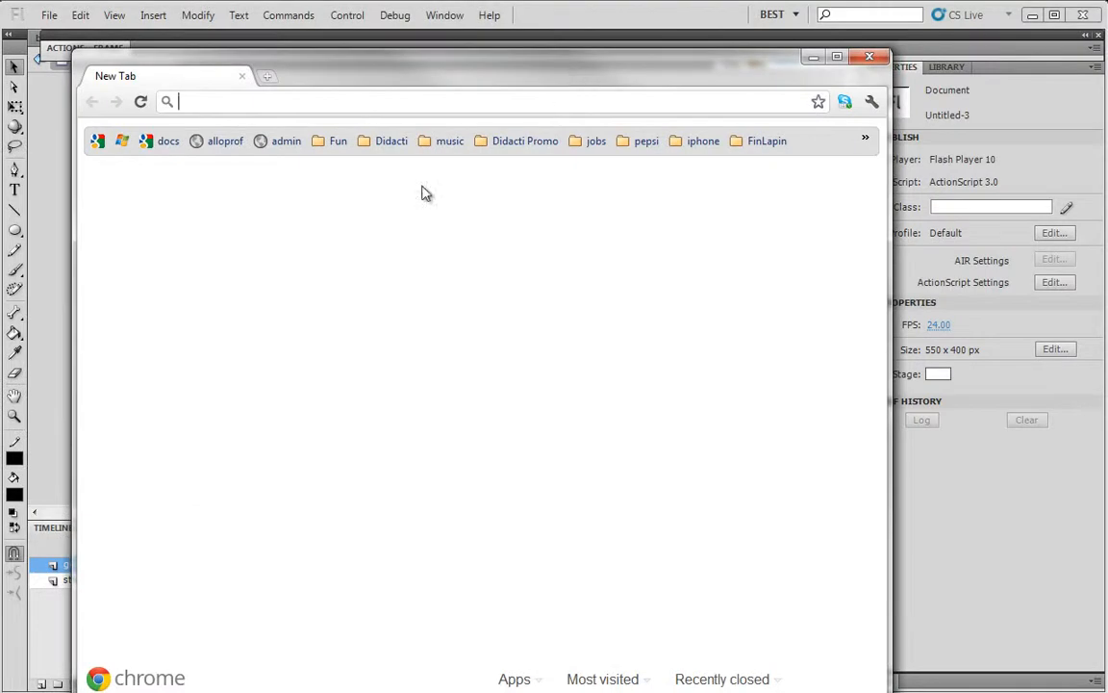
Step: Search Google for "gun"
{"action": "type", "text": "goo"}
{"action": "key", "text": "BackSpace"}
{"action": "key", "text": "BackSpace"}
{"action": "key", "text": "BackSpace"}
{"action": "key", "text": "BackSpace"}
{"action": "type", "text": "gun"}
{"action": "key", "text": "Return"}
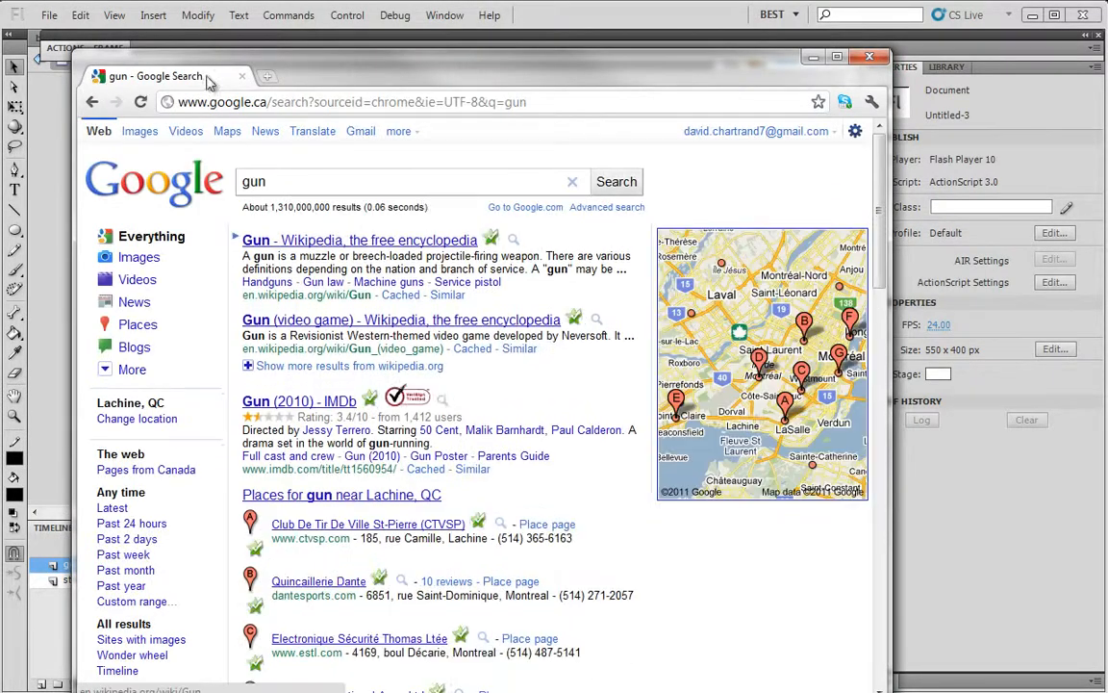
Step: Show the image results for gun and look through them for a suitable weapon picture
{"action": "left_click", "coordinate": [141, 132]}
{"action": "left_click_drag", "start_coordinate": [685, 74], "coordinate": [700, 55]}
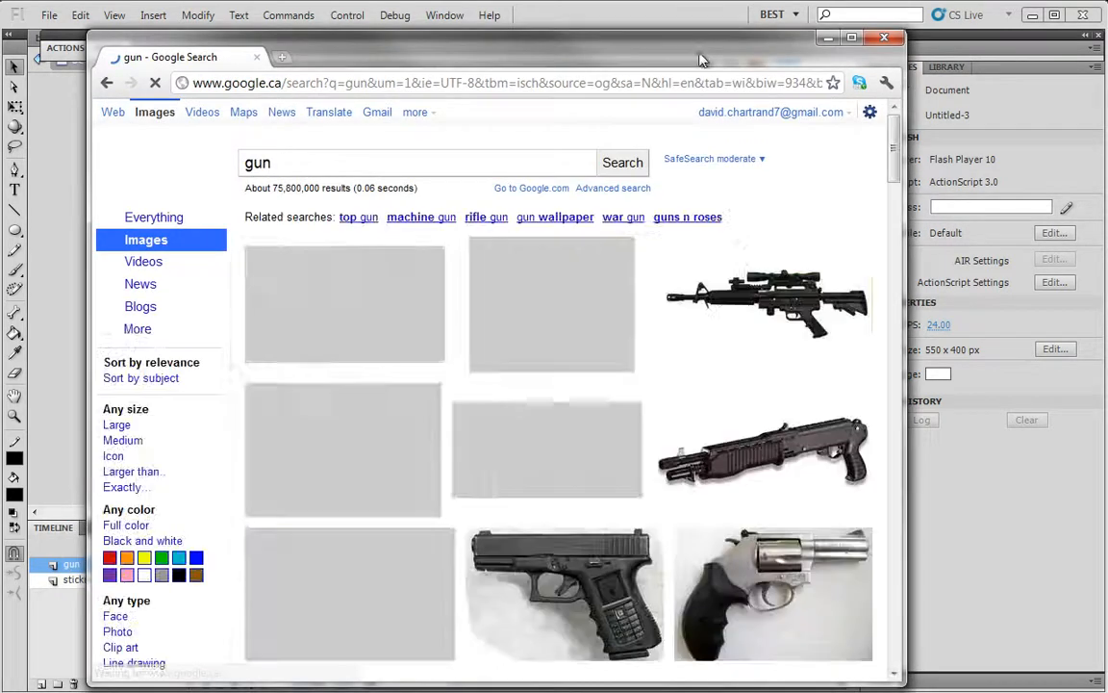
{"action": "mouse_move", "coordinate": [354, 339]}
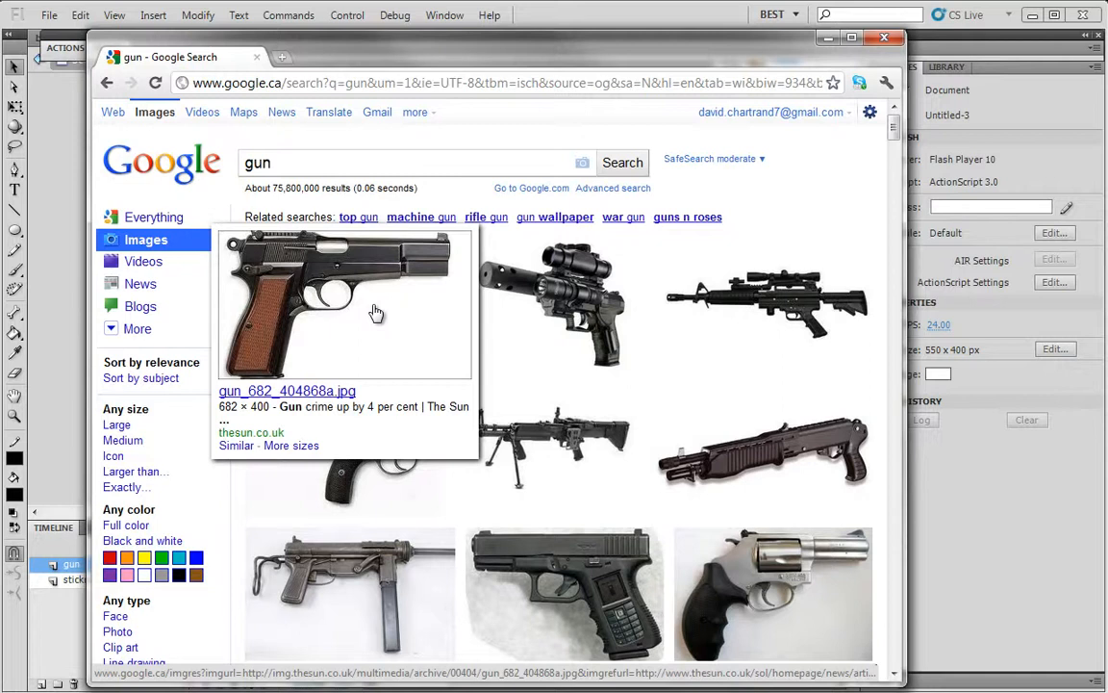
{"action": "scroll", "coordinate": [667, 376], "scroll_direction": "down", "scroll_amount": 3}
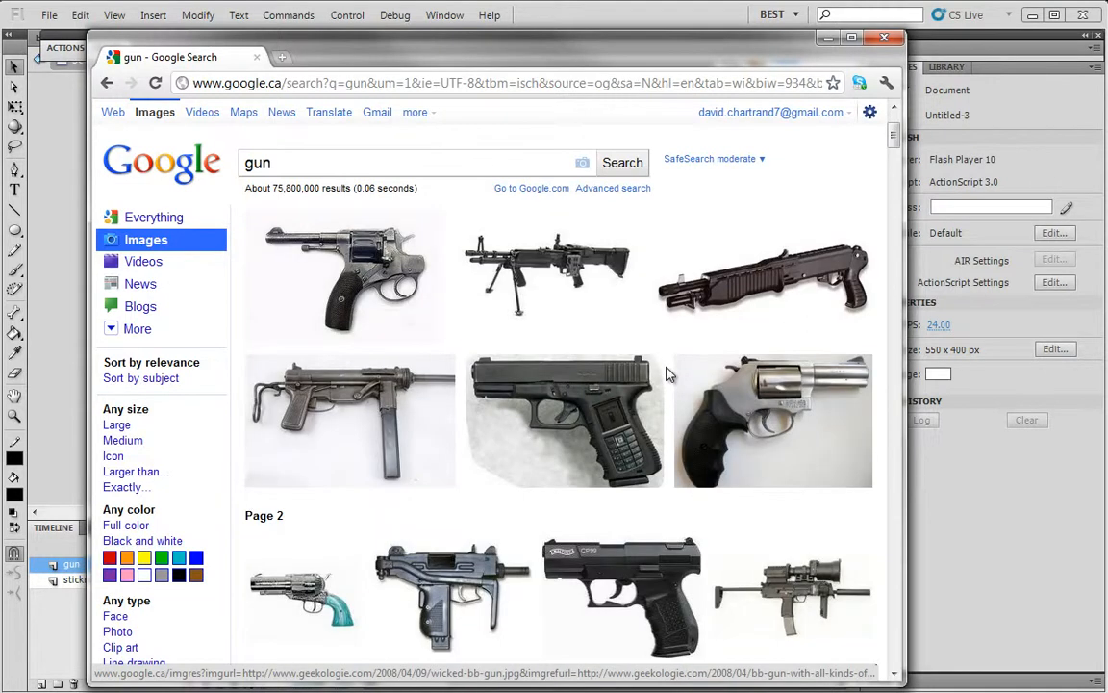
{"action": "scroll", "coordinate": [669, 375], "scroll_direction": "down", "scroll_amount": 4}
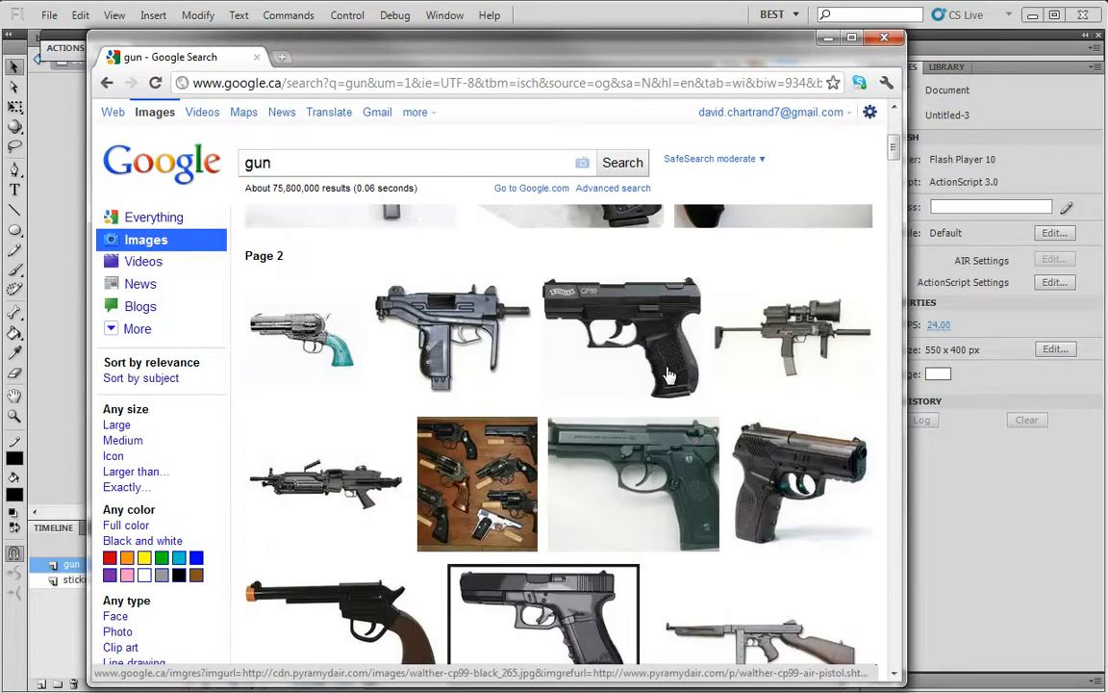
{"action": "scroll", "coordinate": [669, 375], "scroll_direction": "down", "scroll_amount": 2}
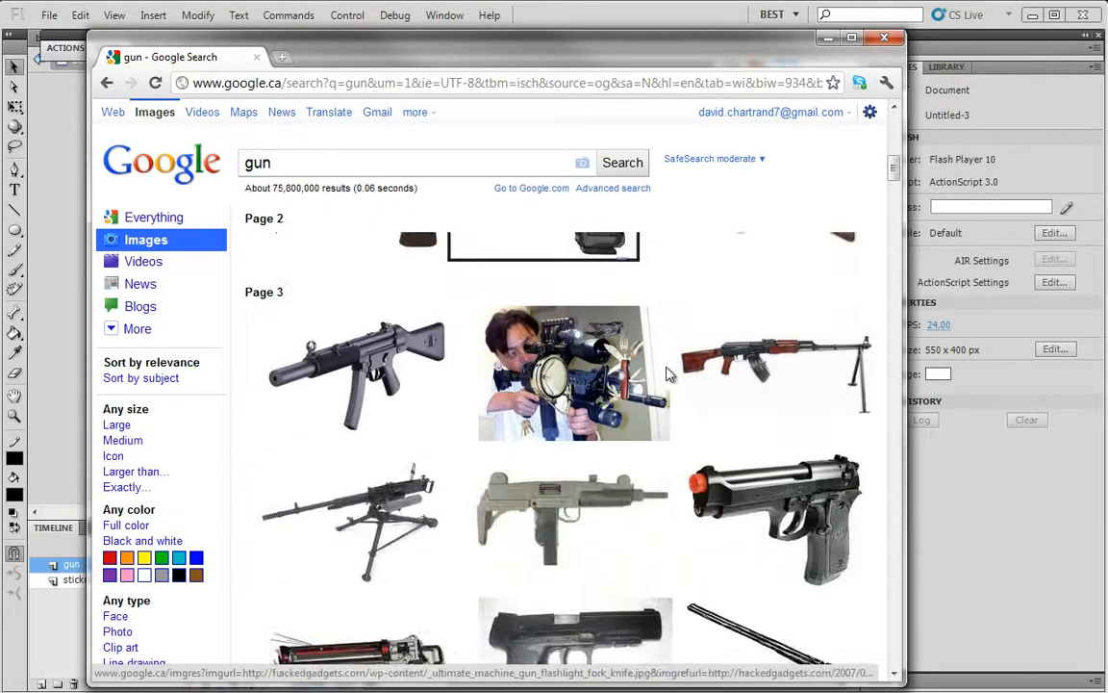
{"action": "scroll", "coordinate": [670, 375], "scroll_direction": "up", "scroll_amount": 4}
{"action": "scroll", "coordinate": [425, 354], "scroll_direction": "up", "scroll_amount": 4}
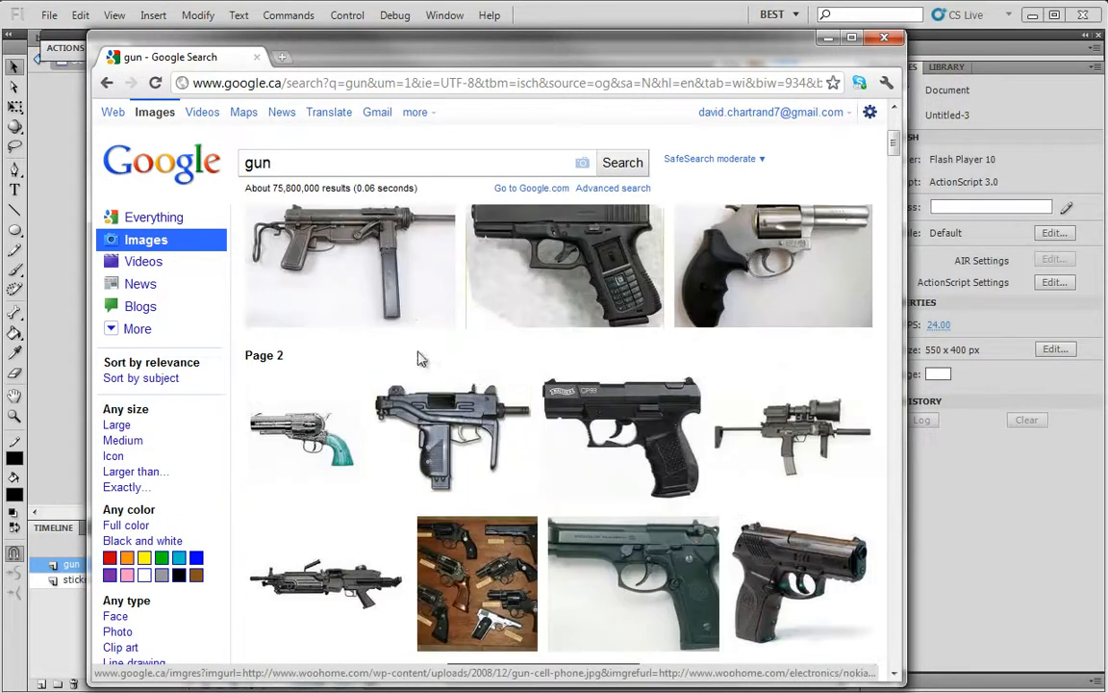
{"action": "right_click", "coordinate": [348, 301]}
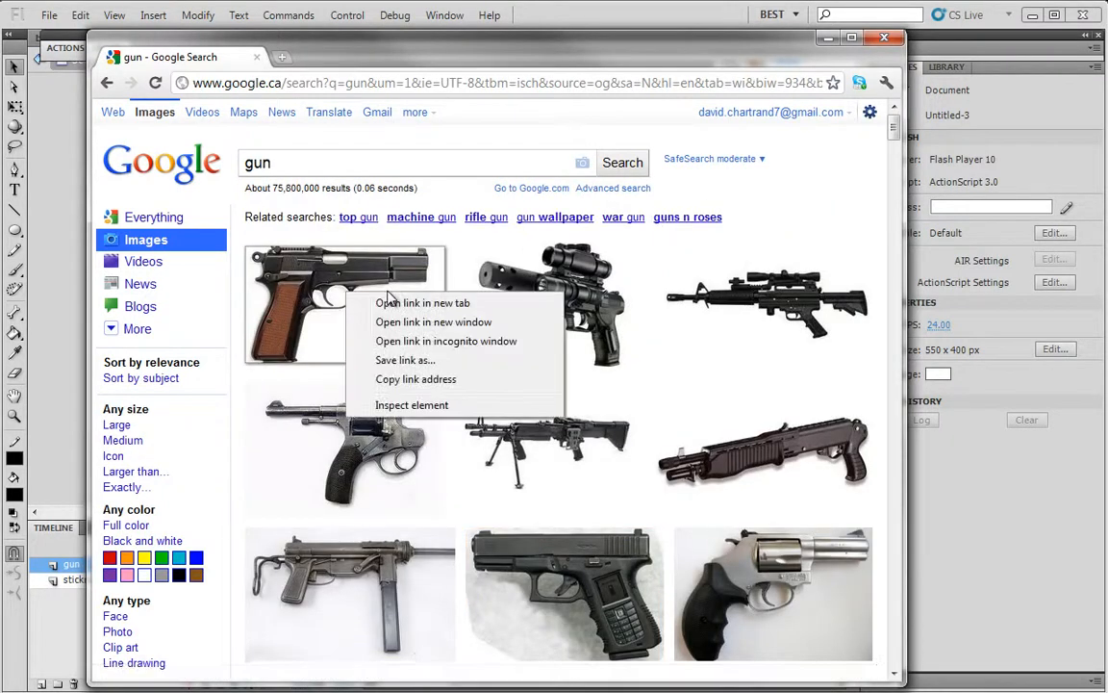
{"action": "left_click", "coordinate": [445, 361]}
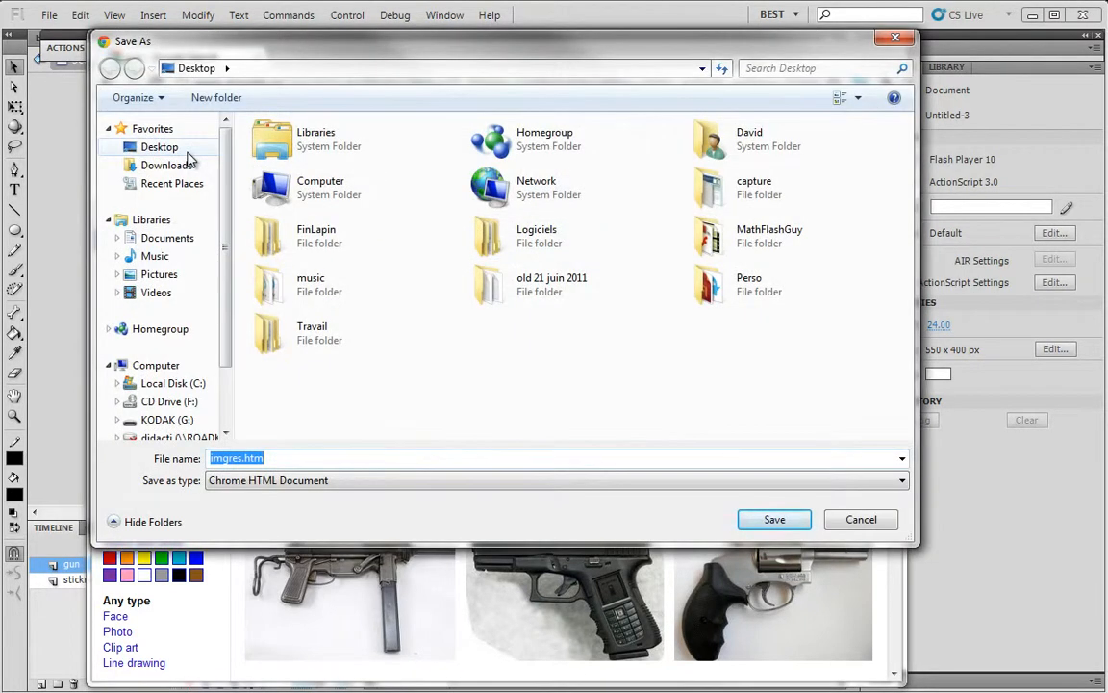
{"action": "left_click", "coordinate": [866, 521]}
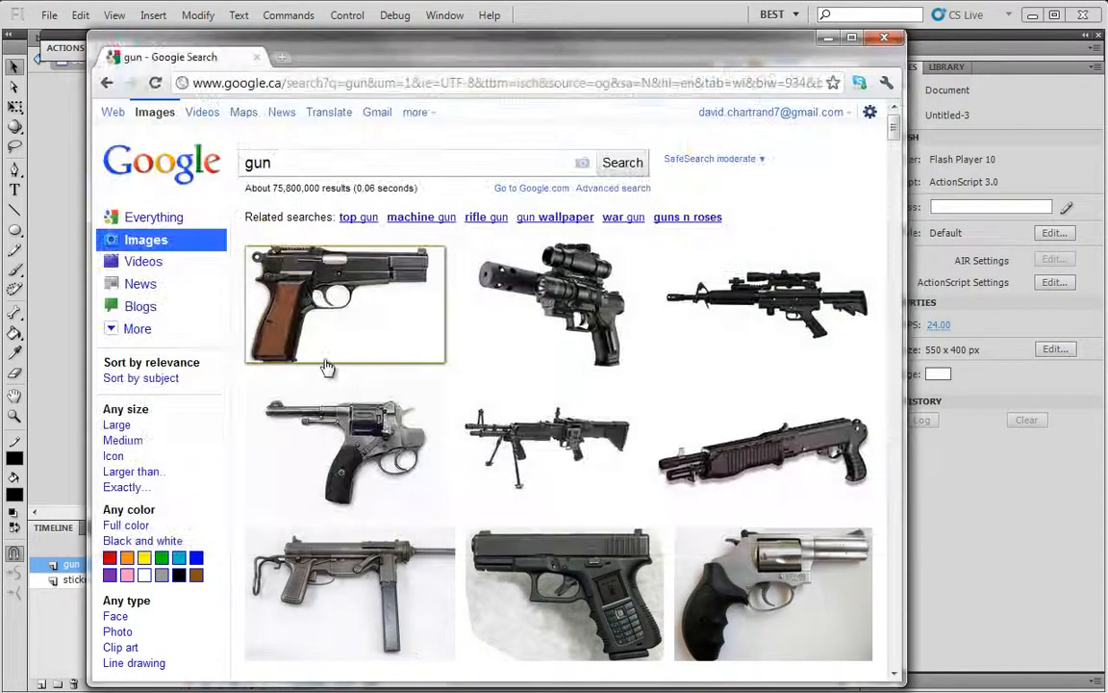
Step: Open the first pistol picture, save it to the Desktop as gun_682_404868a.jpg, and close the browser
{"action": "left_click", "coordinate": [356, 331]}
{"action": "right_click", "coordinate": [386, 320]}
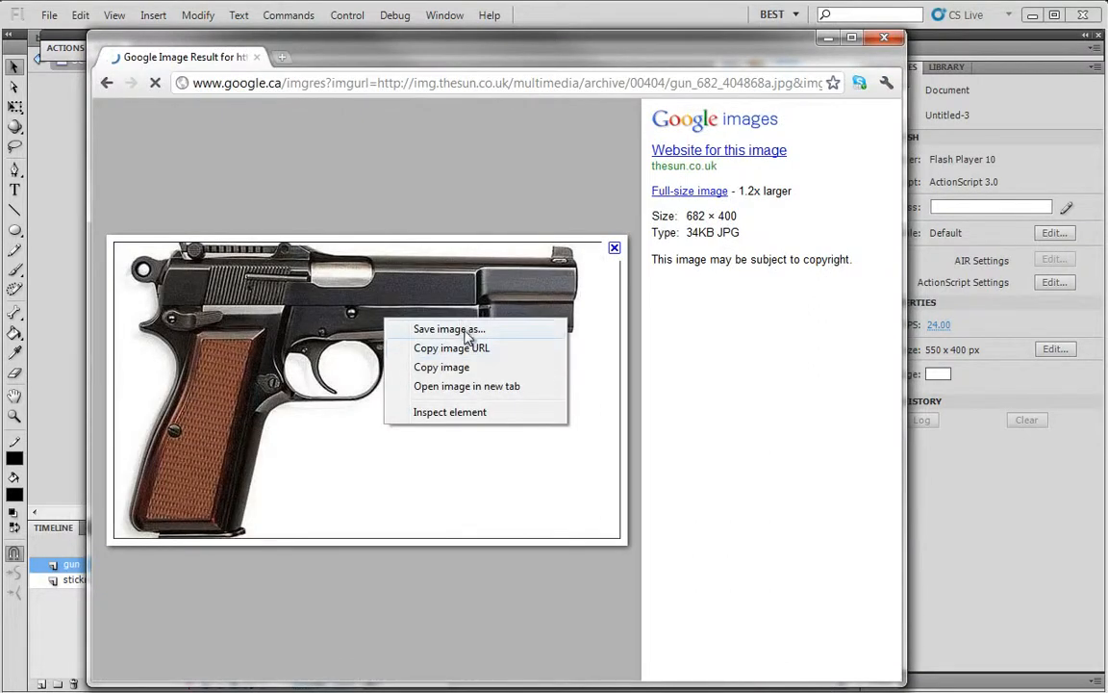
{"action": "left_click", "coordinate": [467, 330]}
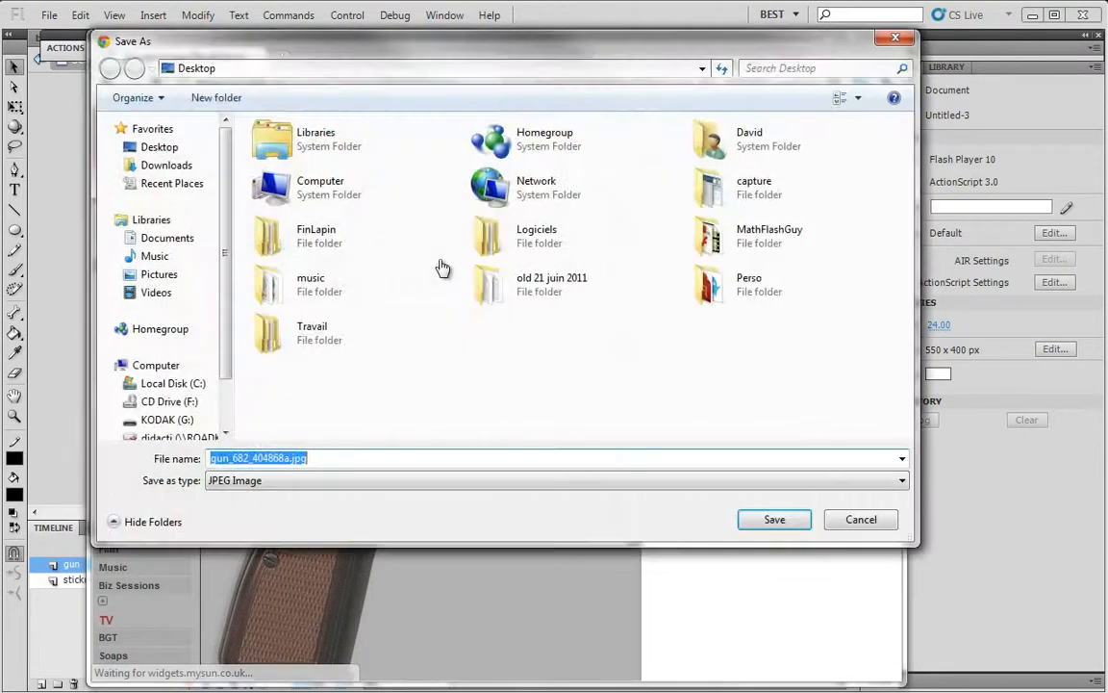
{"action": "left_click", "coordinate": [162, 147]}
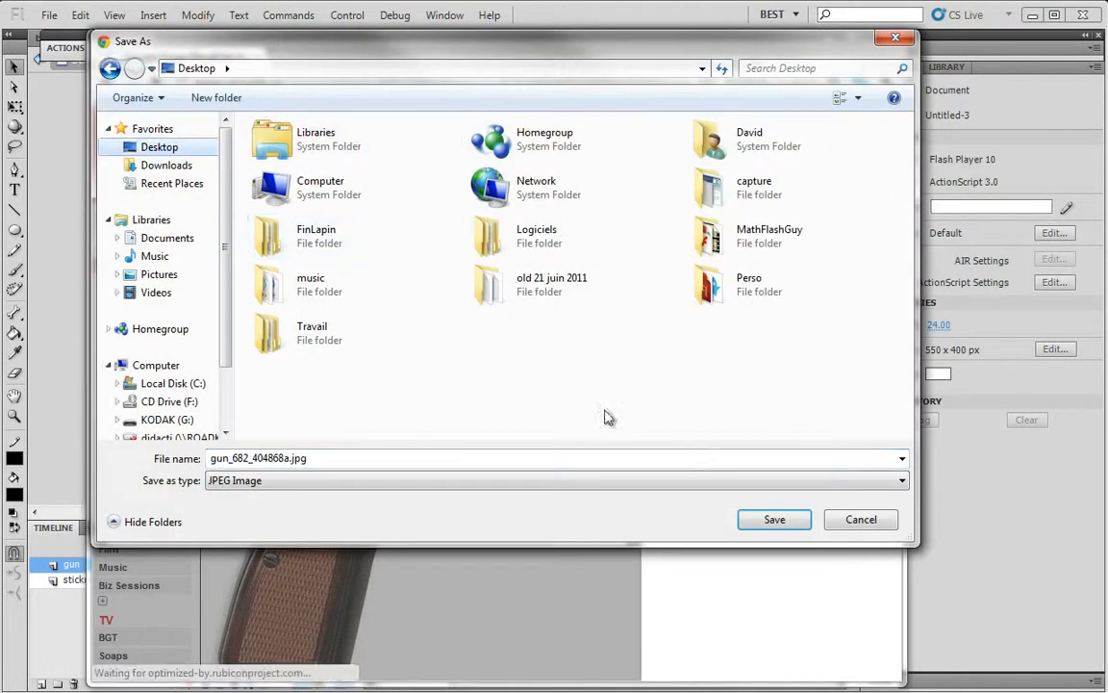
{"action": "left_click", "coordinate": [775, 520]}
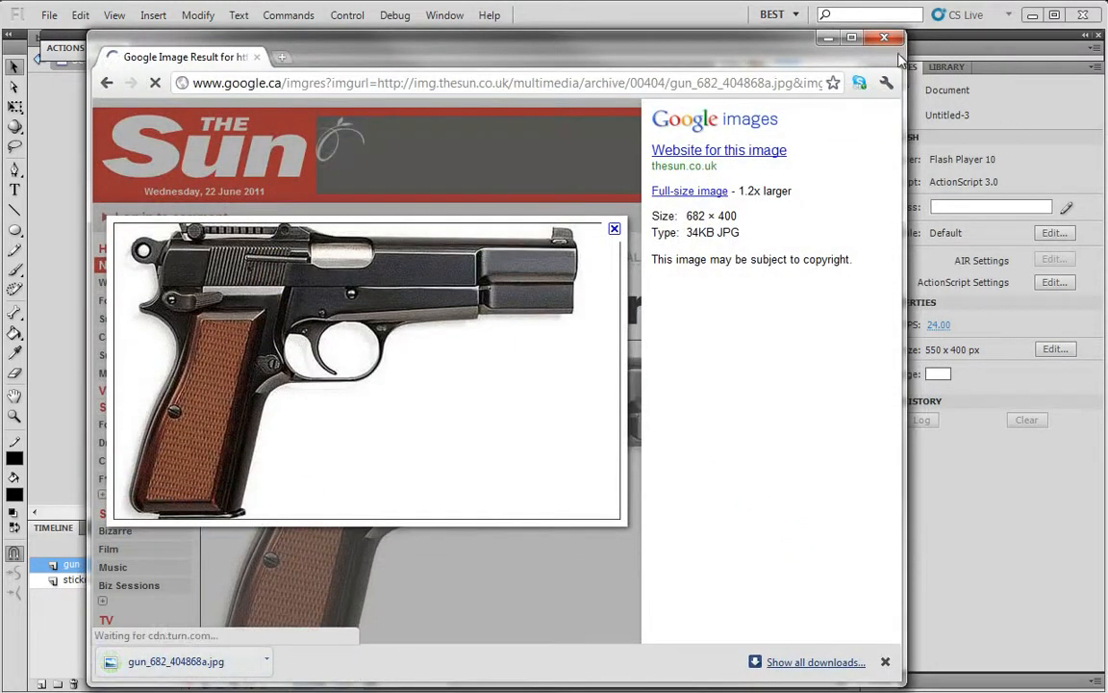
{"action": "left_click", "coordinate": [892, 39]}
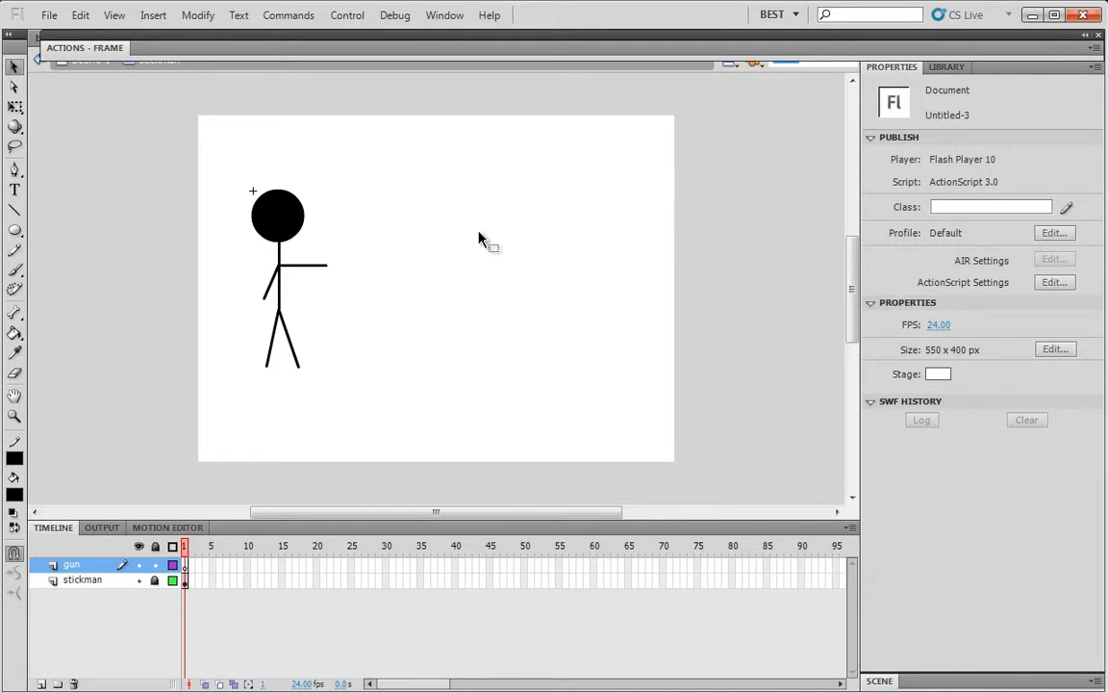
Step: Import gun_682_404868a.jpg from the Desktop onto the stage in the gun layer
{"action": "left_click", "coordinate": [49, 15]}
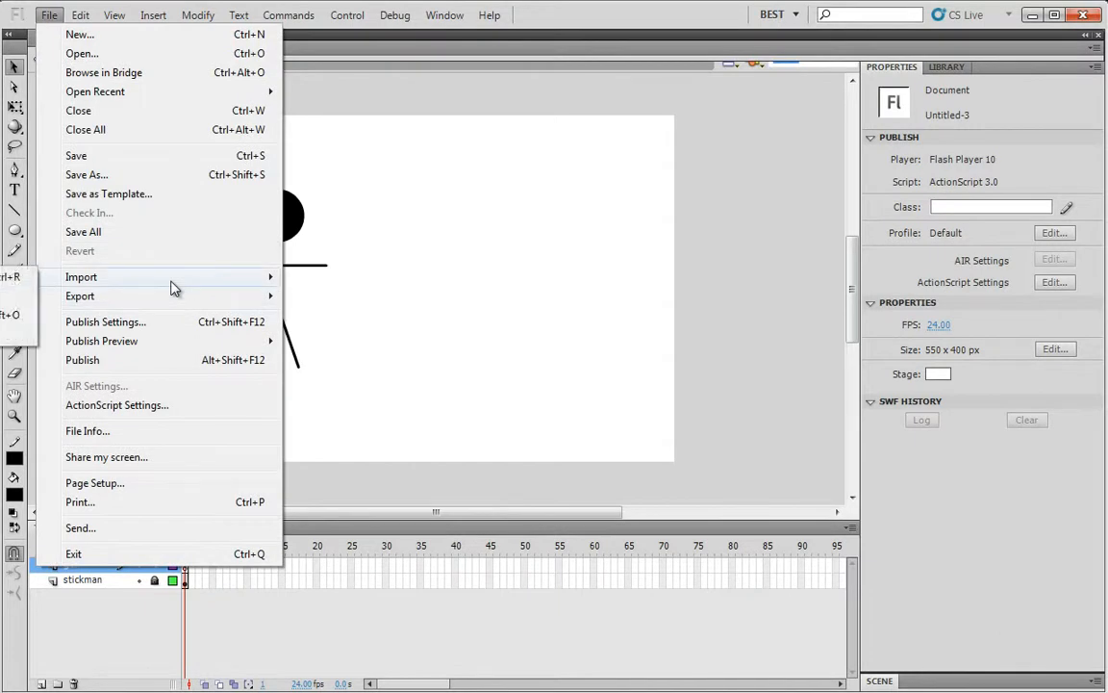
{"action": "mouse_move", "coordinate": [129, 280]}
{"action": "left_click", "coordinate": [12, 281]}
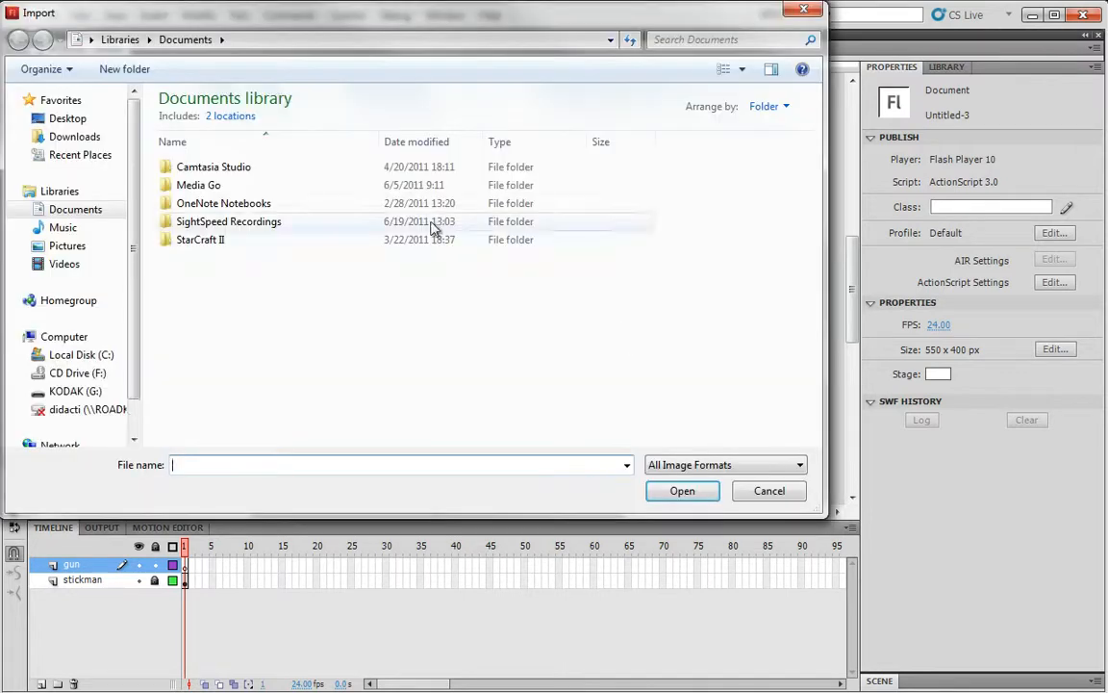
{"action": "left_click", "coordinate": [50, 118]}
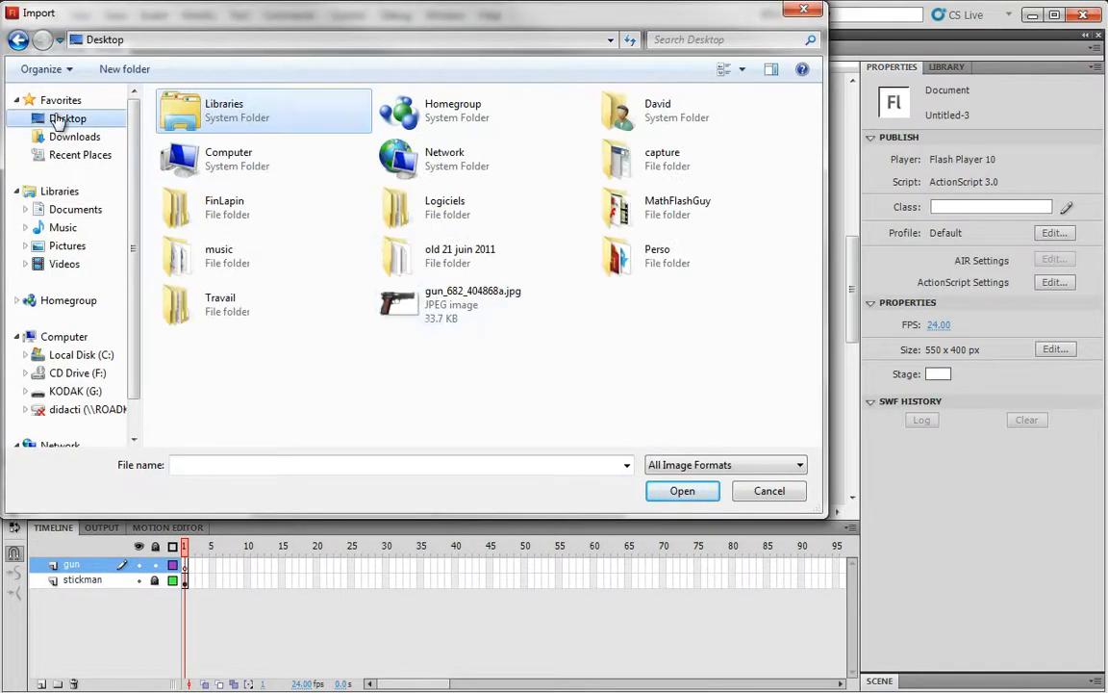
{"action": "double_click", "coordinate": [489, 314]}
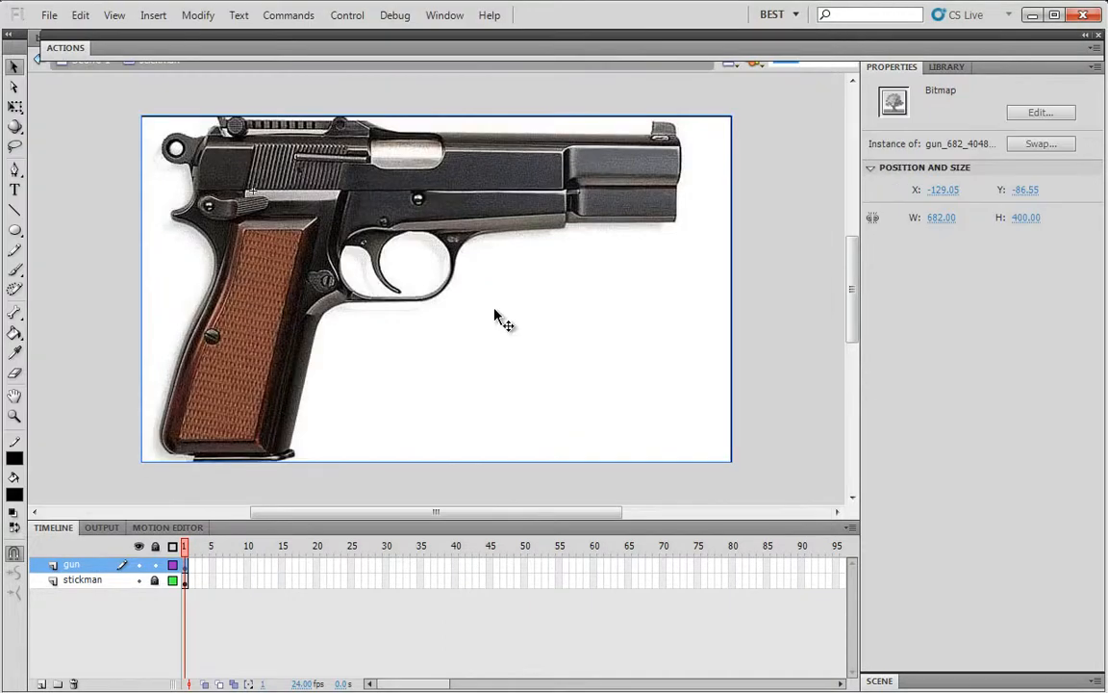
Step: Move the imported pistol picture around over the stage and the stickman
{"action": "left_click_drag", "start_coordinate": [495, 317], "coordinate": [521, 321]}
{"action": "left_click", "coordinate": [245, 110]}
{"action": "left_click", "coordinate": [635, 231]}
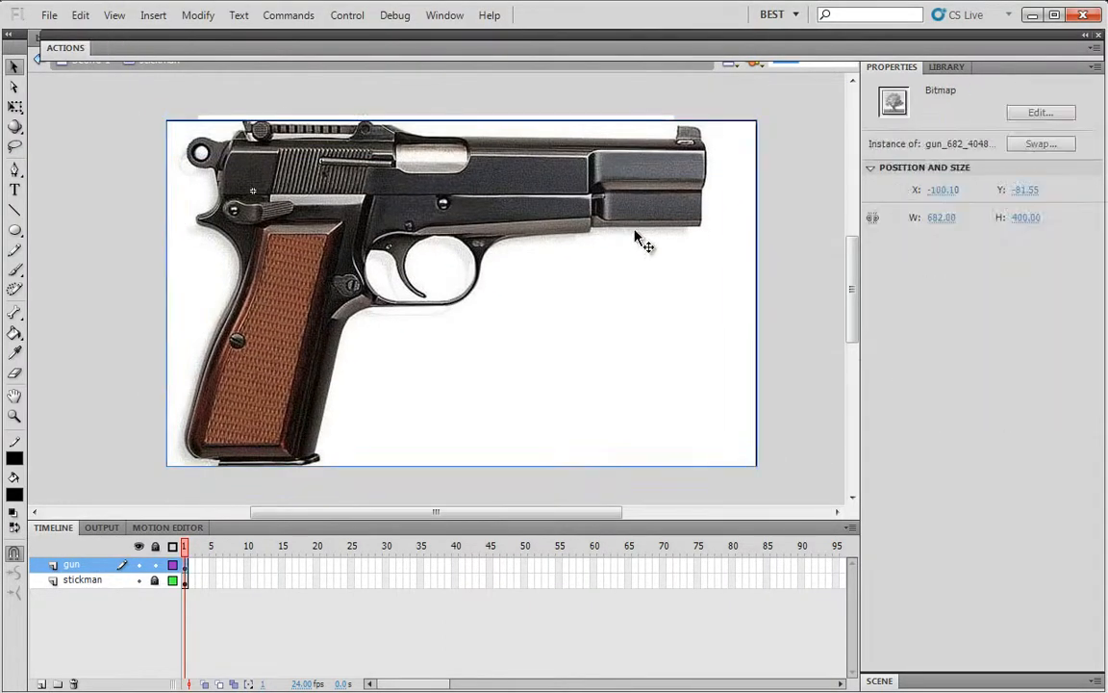
{"action": "left_click_drag", "start_coordinate": [549, 250], "coordinate": [525, 257]}
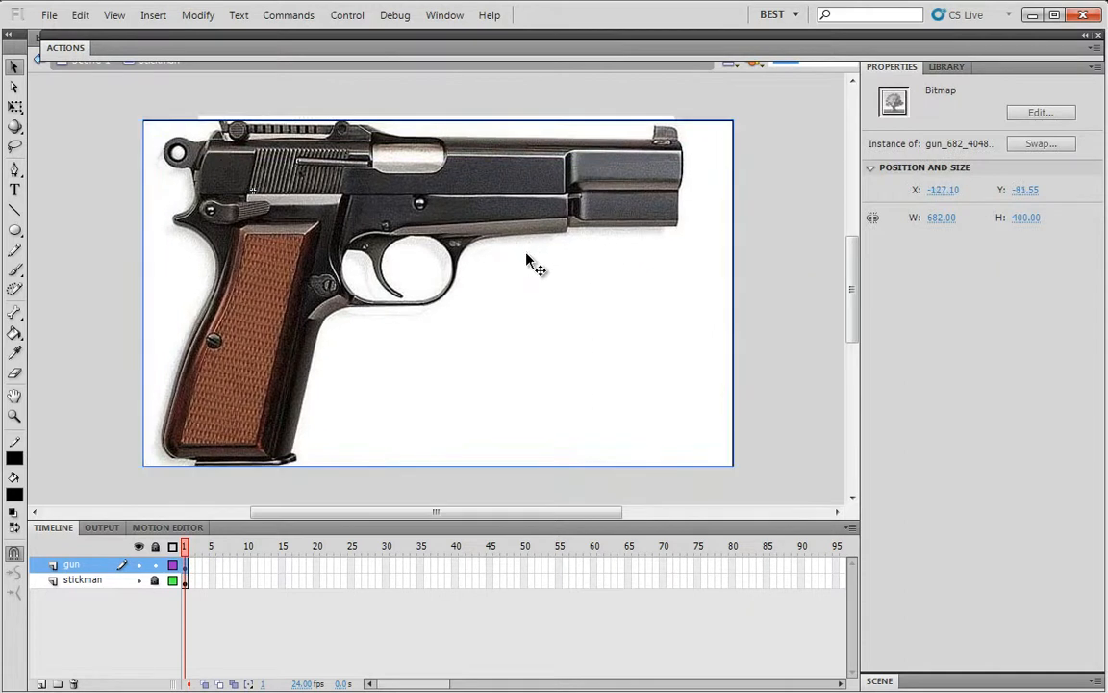
{"action": "left_click_drag", "start_coordinate": [446, 269], "coordinate": [545, 281]}
{"action": "left_click_drag", "start_coordinate": [466, 288], "coordinate": [495, 270]}
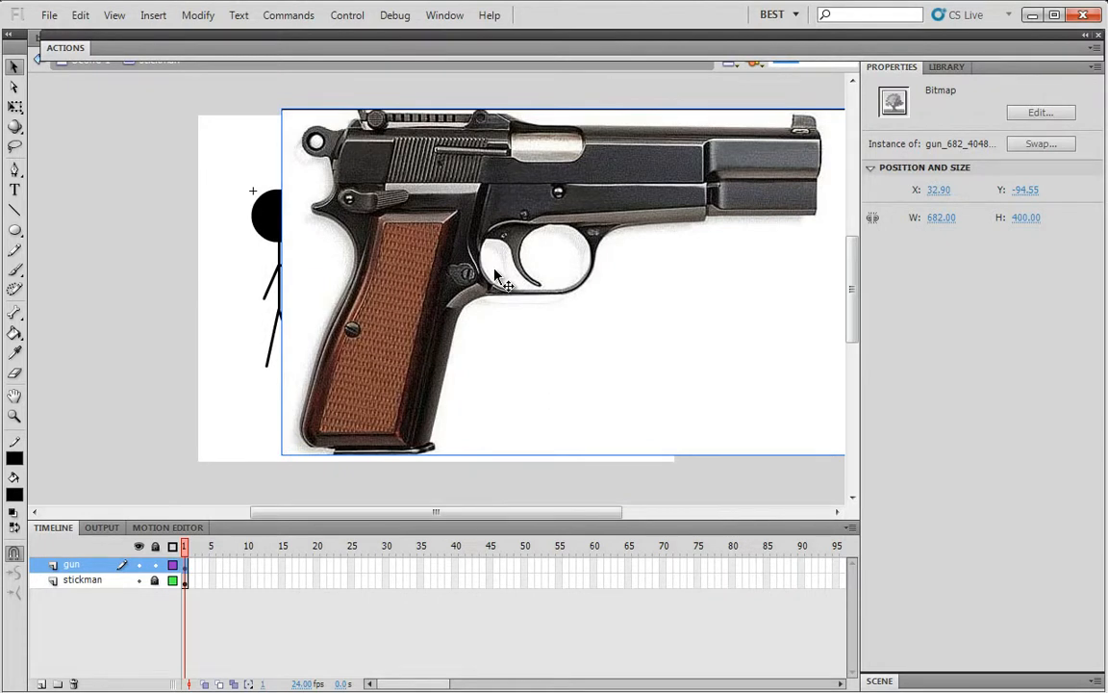
{"action": "left_click_drag", "start_coordinate": [495, 274], "coordinate": [208, 246]}
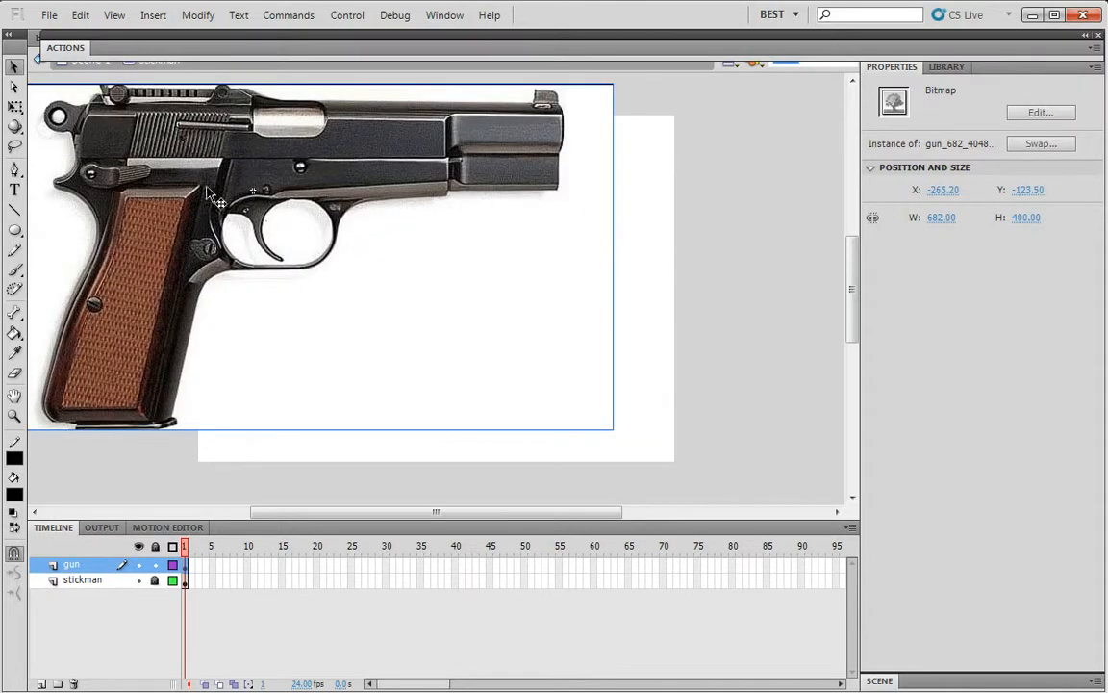
Step: Scale the pistol picture down to about 373 x 219 px with Free Transform and place it beside the stickman's outstretched arm
{"action": "left_click", "coordinate": [15, 106]}
{"action": "left_click_drag", "start_coordinate": [613, 430], "coordinate": [1106, 691]}
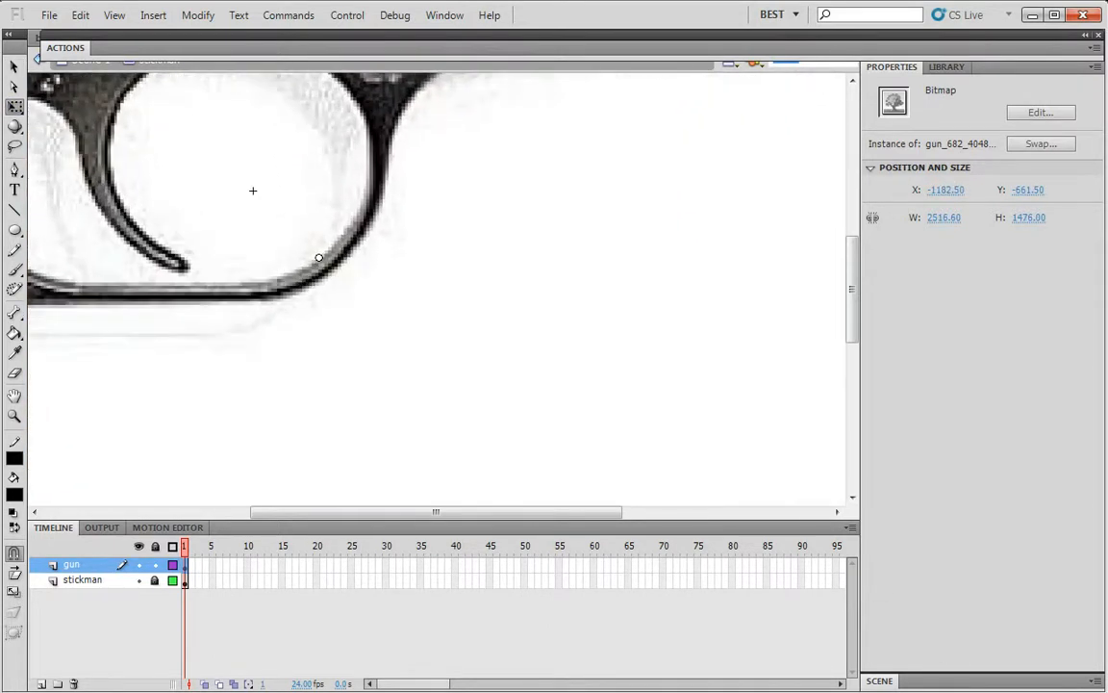
{"action": "left_click_drag", "start_coordinate": [1106, 690], "coordinate": [460, 367]}
{"action": "left_click", "coordinate": [414, 318]}
{"action": "left_click", "coordinate": [320, 284]}
{"action": "left_click_drag", "start_coordinate": [374, 308], "coordinate": [534, 260]}
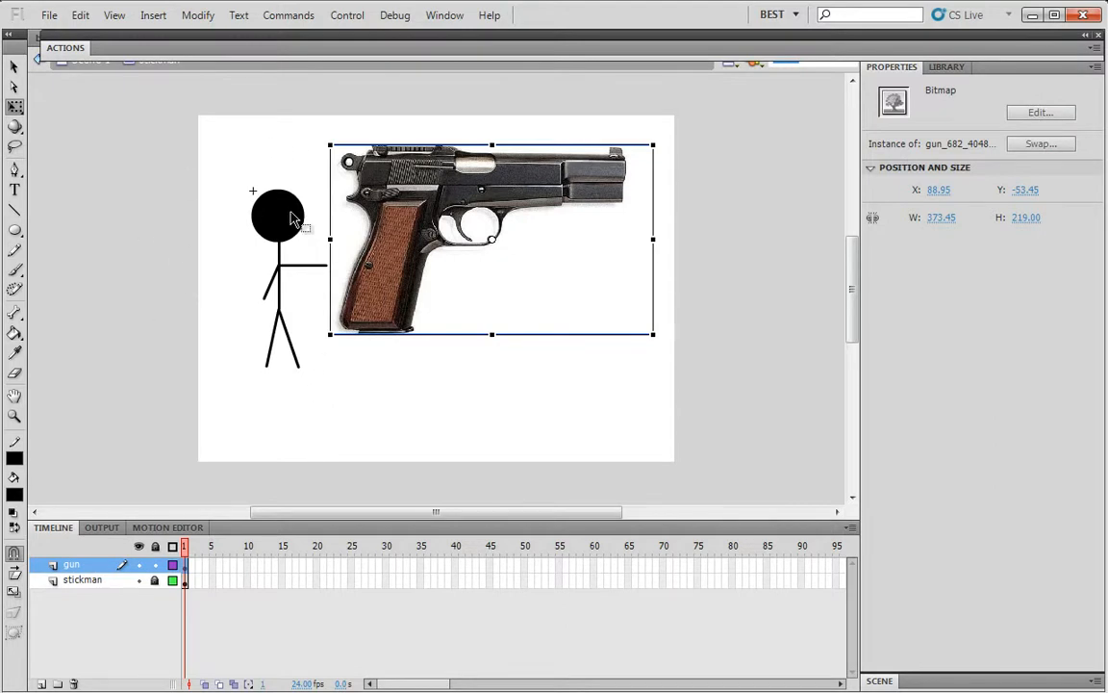
Step: Magnify the stage to 800% and examine the edges of the stickman's arms, body and head
{"action": "left_click", "coordinate": [727, 170]}
{"action": "scroll", "coordinate": [779, 254], "scroll_direction": "up", "scroll_amount": 2}
{"action": "mouse_move", "coordinate": [853, 242]}
{"action": "left_mouse_down"}
{"action": "mouse_move", "coordinate": [853, 213]}
{"action": "mouse_move", "coordinate": [853, 247]}
{"action": "left_mouse_up"}
{"action": "left_click", "coordinate": [782, 59]}
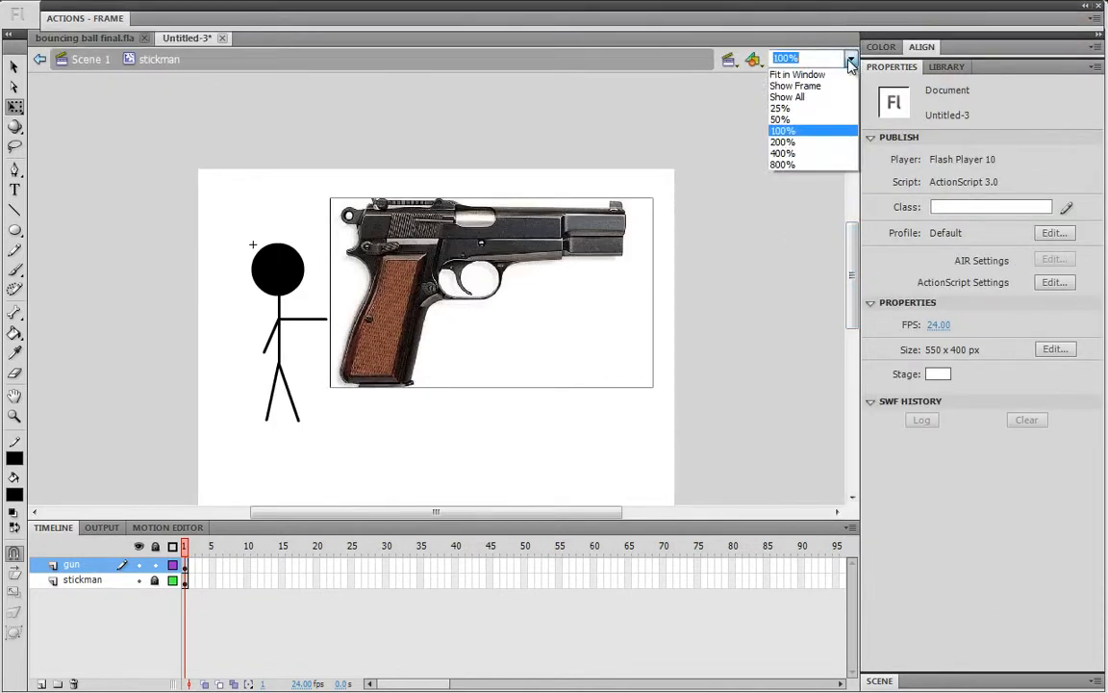
{"action": "left_click", "coordinate": [784, 164]}
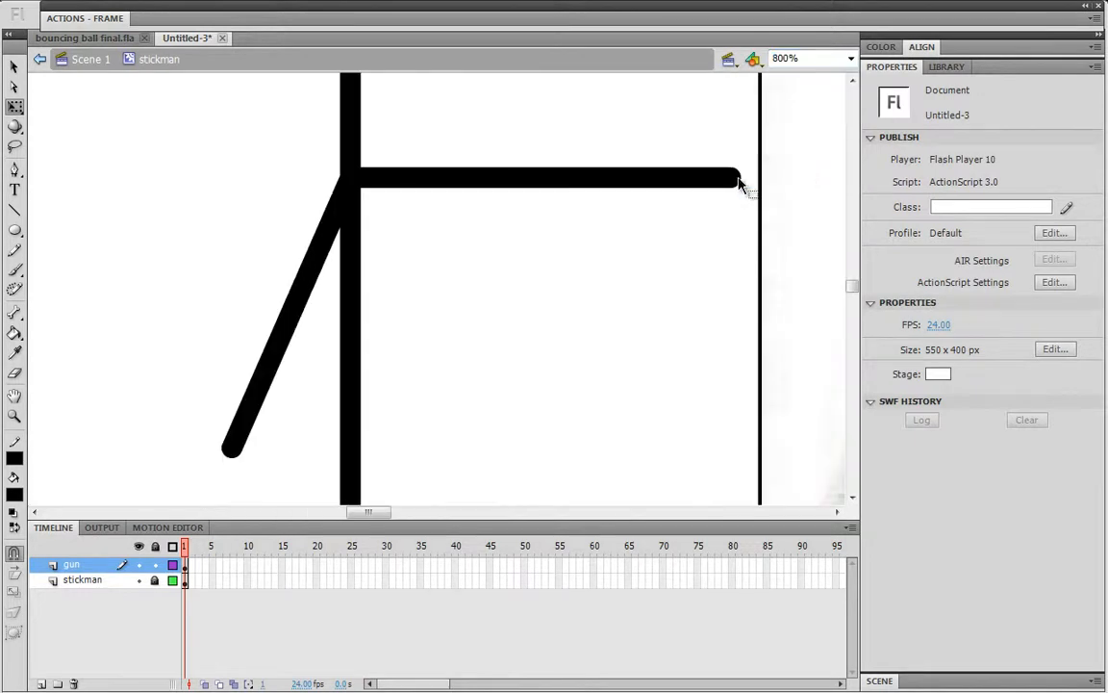
{"action": "left_click_drag", "start_coordinate": [667, 266], "coordinate": [608, 275]}
{"action": "mouse_move", "coordinate": [326, 206]}
{"action": "left_mouse_down"}
{"action": "mouse_move", "coordinate": [494, 218]}
{"action": "mouse_move", "coordinate": [514, 209]}
{"action": "left_mouse_up"}
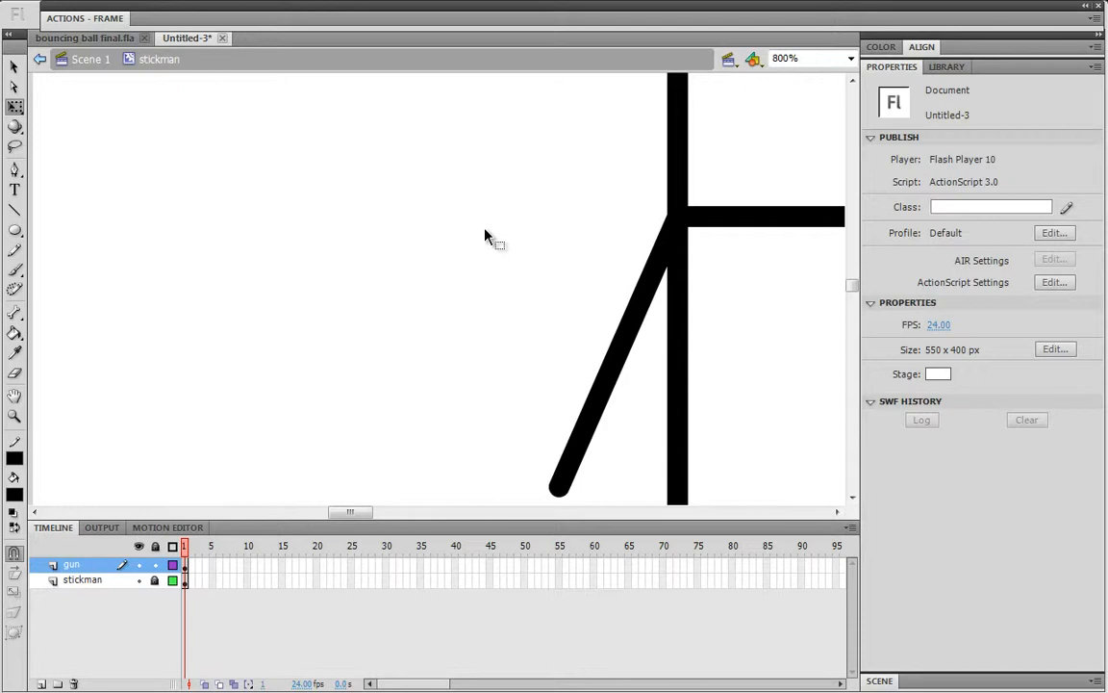
{"action": "key", "text": "space"}
{"action": "left_click_drag", "start_coordinate": [378, 244], "coordinate": [642, 372]}
{"action": "left_click_drag", "start_coordinate": [342, 293], "coordinate": [438, 464]}
{"action": "left_click_drag", "start_coordinate": [720, 303], "coordinate": [440, 447]}
{"action": "left_click_drag", "start_coordinate": [489, 406], "coordinate": [518, 146]}
{"action": "left_click_drag", "start_coordinate": [686, 443], "coordinate": [448, 87]}
{"action": "left_click_drag", "start_coordinate": [637, 385], "coordinate": [318, 81]}
{"action": "left_click_drag", "start_coordinate": [448, 293], "coordinate": [504, 381]}
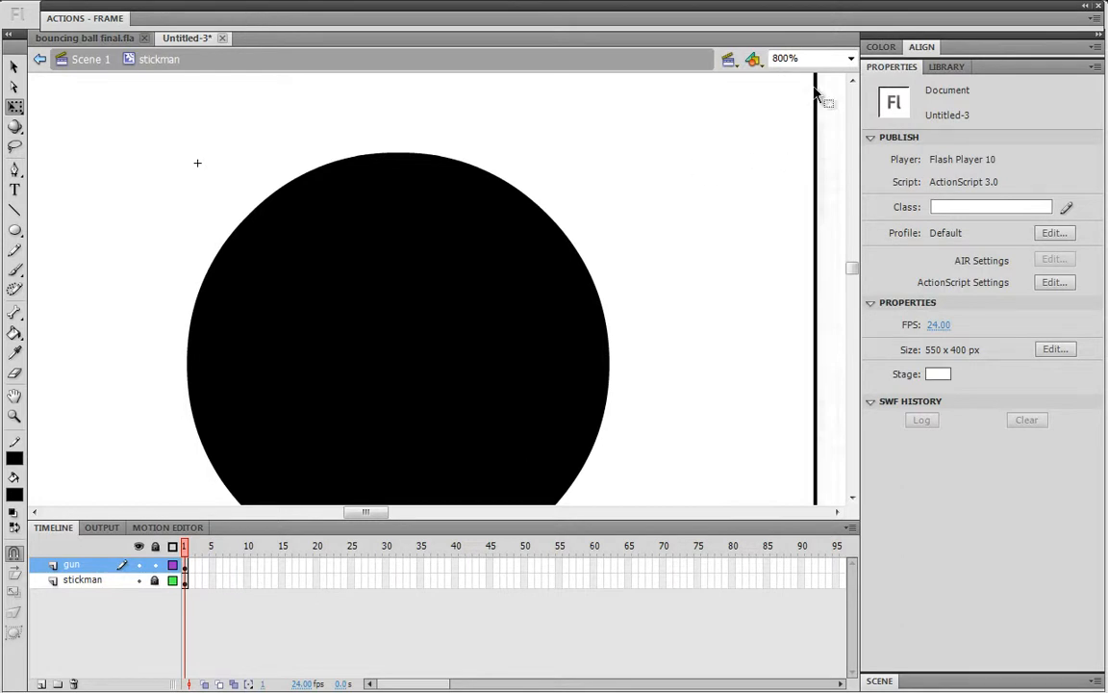
Step: Return the view to 100% and place the pistol picture clear of the stickman's arm at about X 115, Y -32
{"action": "left_click_drag", "start_coordinate": [833, 176], "coordinate": [520, 173]}
{"action": "left_click", "coordinate": [850, 59]}
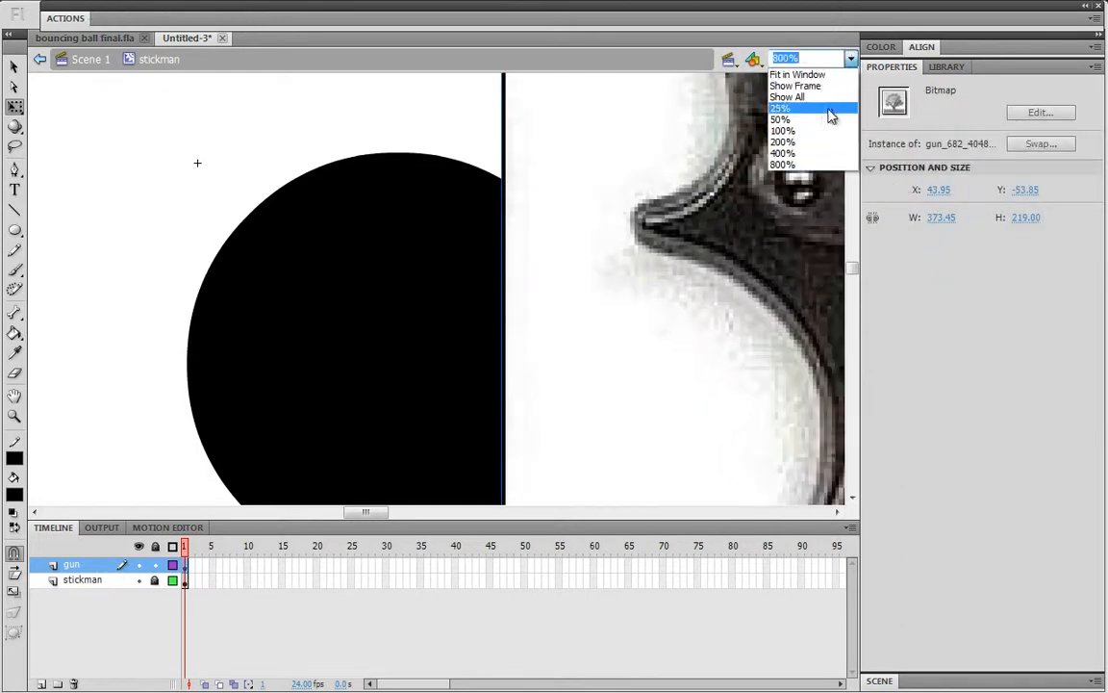
{"action": "left_click", "coordinate": [822, 136]}
{"action": "mouse_move", "coordinate": [642, 255]}
{"action": "left_mouse_down"}
{"action": "mouse_move", "coordinate": [574, 288]}
{"action": "mouse_move", "coordinate": [631, 246]}
{"action": "mouse_move", "coordinate": [631, 255]}
{"action": "left_mouse_up"}
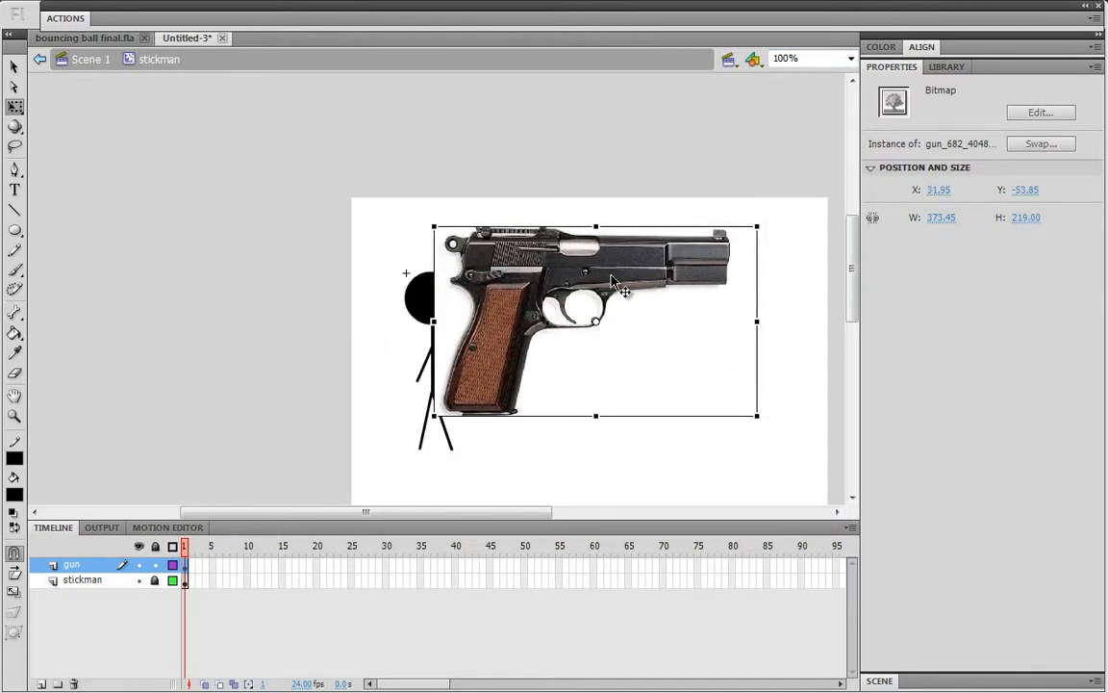
{"action": "left_click_drag", "start_coordinate": [616, 321], "coordinate": [689, 298]}
{"action": "left_click_drag", "start_coordinate": [613, 248], "coordinate": [613, 288]}
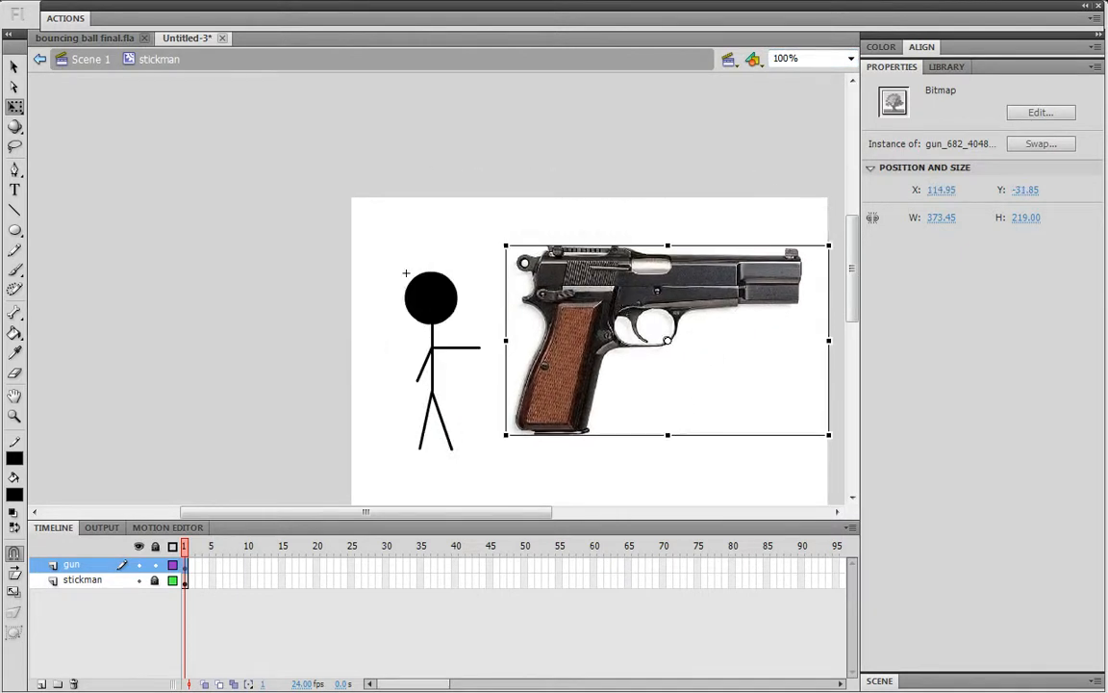
Step: Trace the pistol bitmap into a vector shape with a color threshold of 100 and a minimum area of 8 pixels
{"action": "left_click_drag", "start_coordinate": [231, 20], "coordinate": [205, 53]}
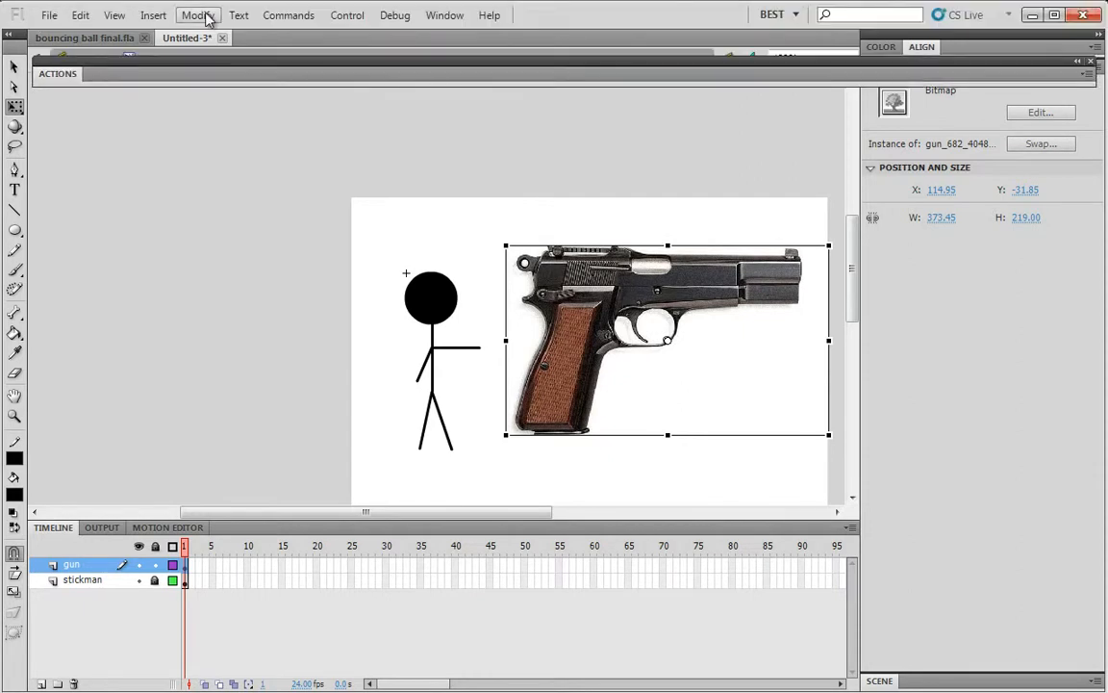
{"action": "left_click", "coordinate": [206, 16]}
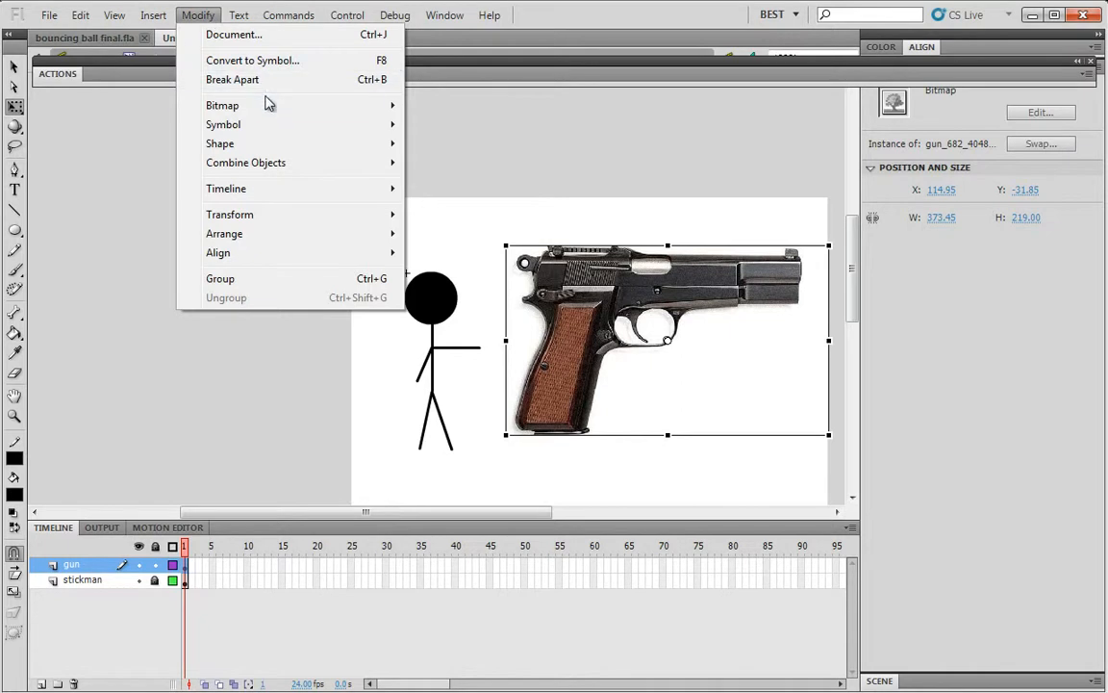
{"action": "mouse_move", "coordinate": [268, 106]}
{"action": "left_click", "coordinate": [105, 125]}
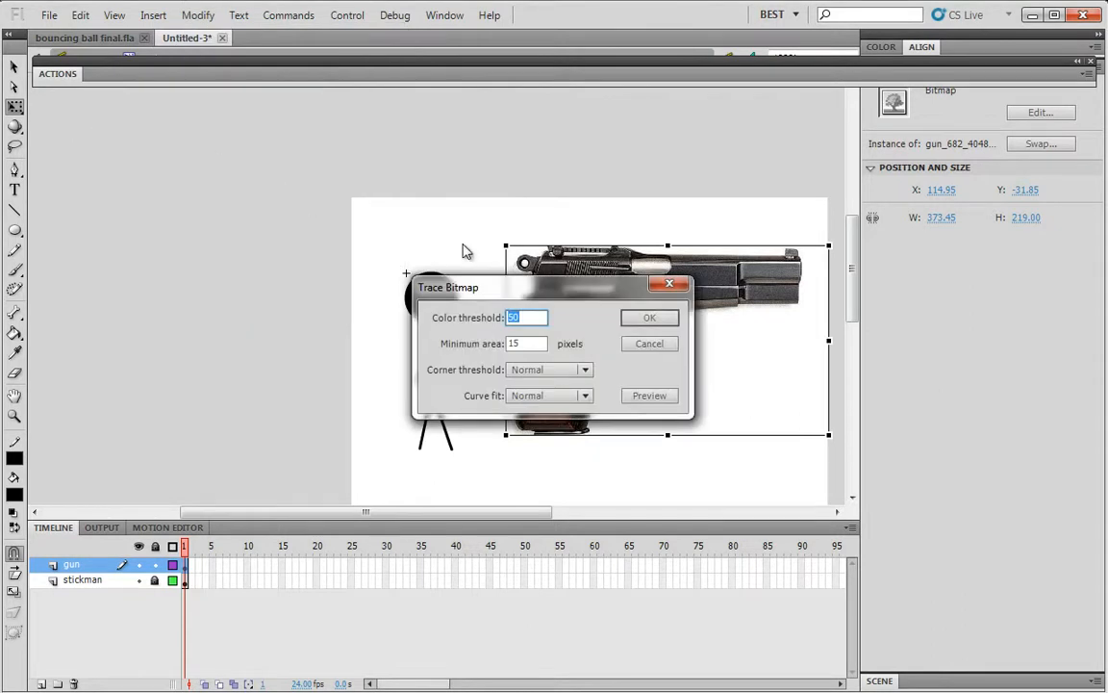
{"action": "type", "text": "100"}
{"action": "double_click", "coordinate": [516, 343]}
{"action": "type", "text": "8"}
{"action": "left_click", "coordinate": [653, 320]}
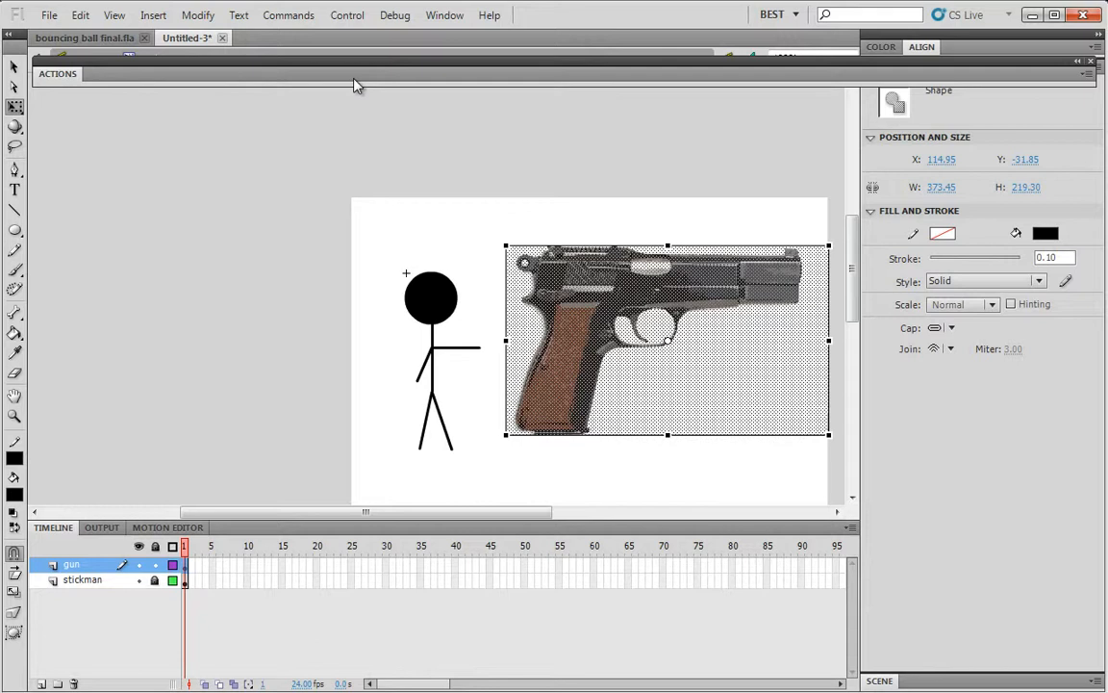
Step: Convert the traced pistol to a movie clip symbol named gun and move it up in front of the stickman
{"action": "left_click", "coordinate": [210, 16]}
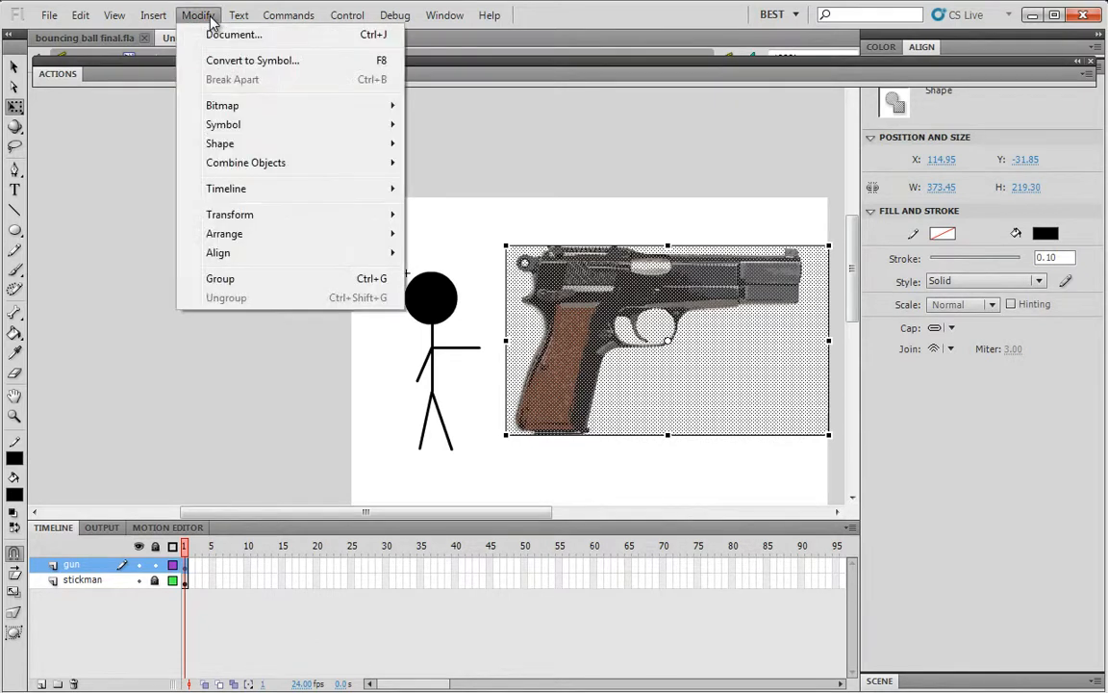
{"action": "left_click", "coordinate": [235, 61]}
{"action": "type", "text": "gun"}
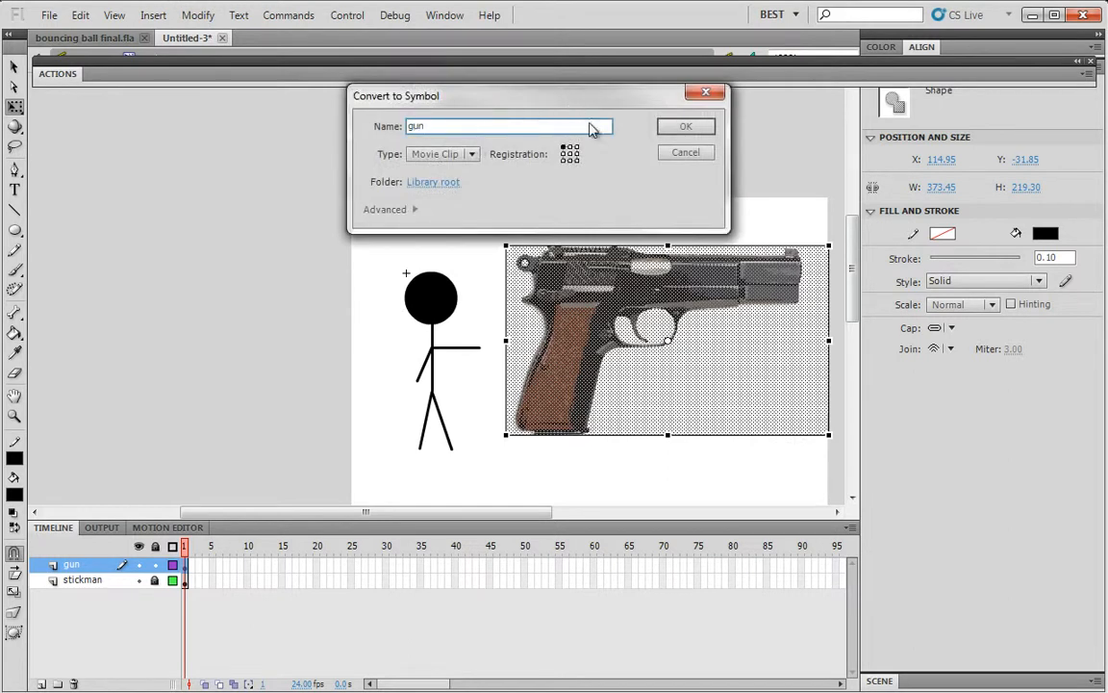
{"action": "left_click", "coordinate": [670, 128]}
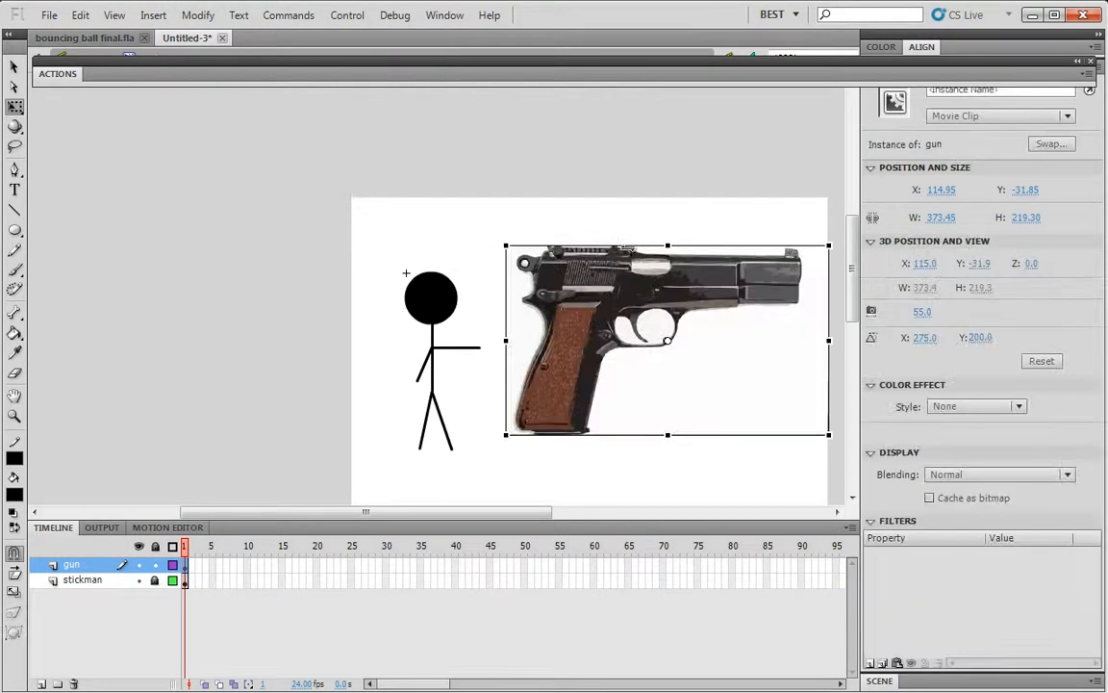
{"action": "left_click_drag", "start_coordinate": [582, 297], "coordinate": [616, 197]}
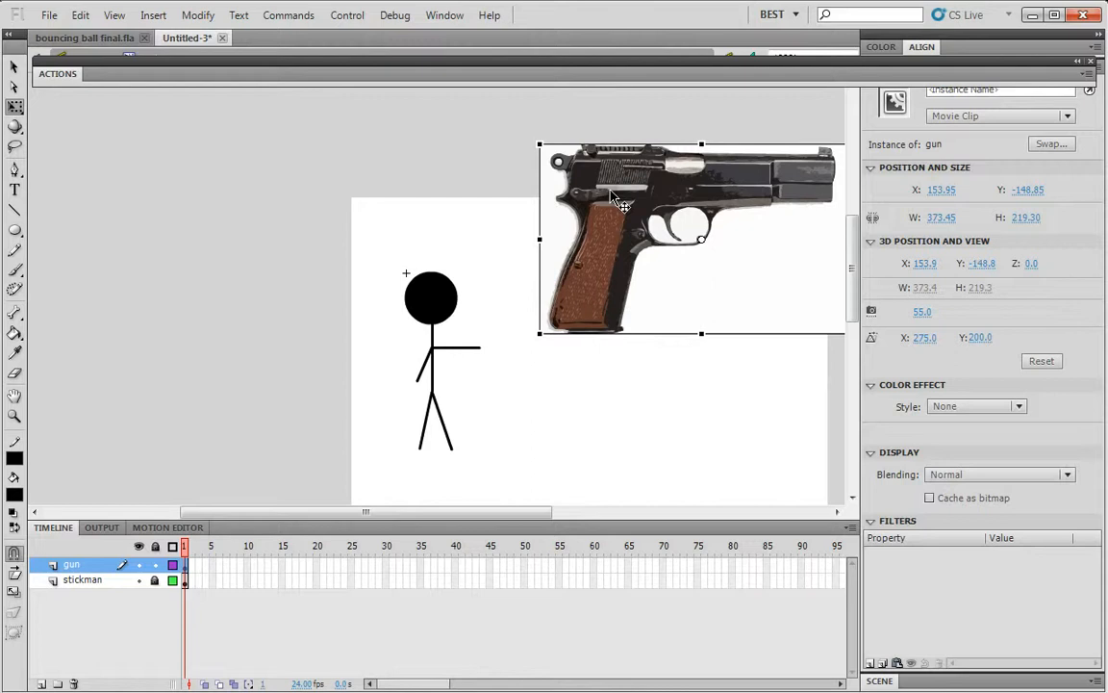
{"action": "left_click_drag", "start_coordinate": [610, 192], "coordinate": [560, 250]}
Step: Open the gun symbol for editing and delete the white fill areas below the barrel and inside the trigger guard
{"action": "double_click", "coordinate": [596, 259]}
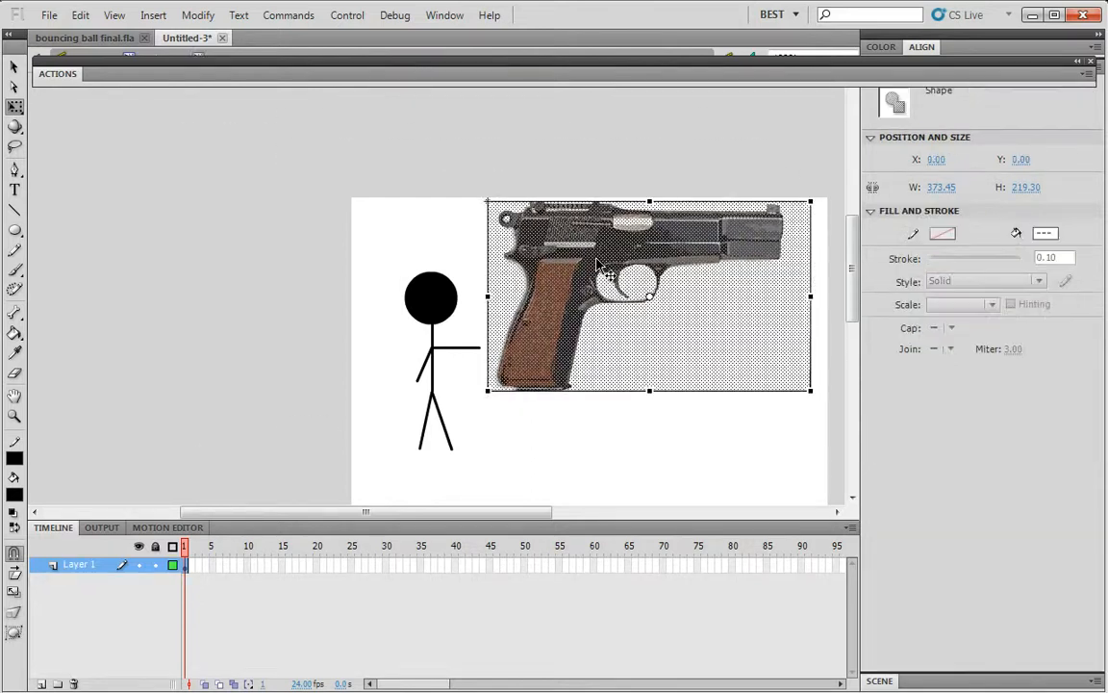
{"action": "left_click", "coordinate": [528, 182]}
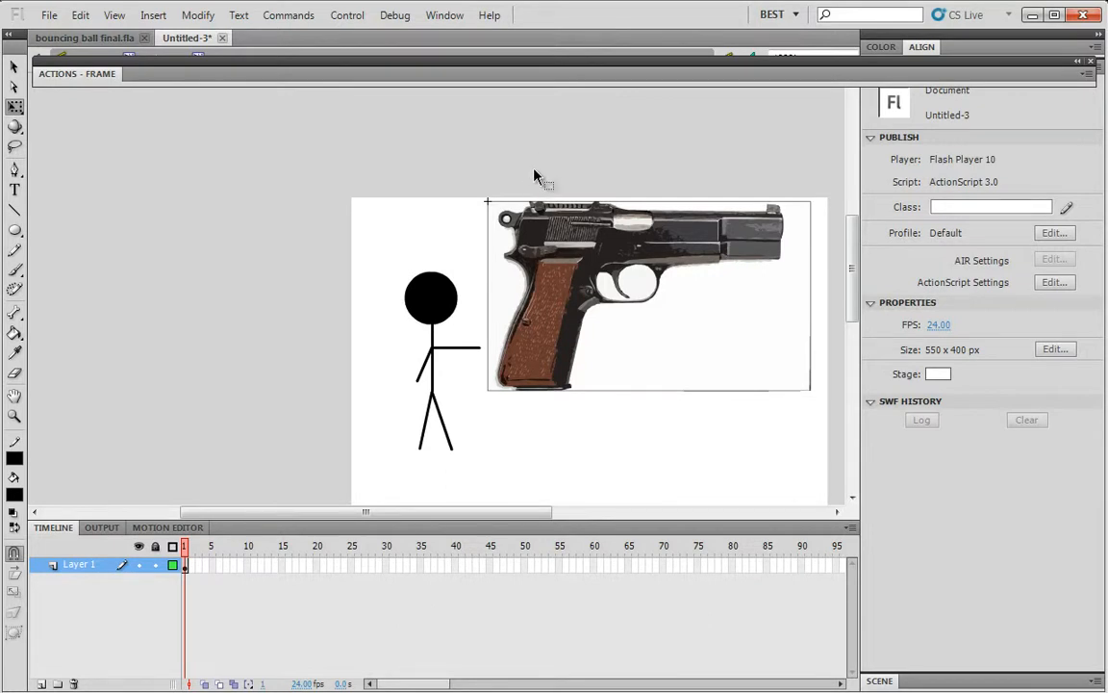
{"action": "left_click", "coordinate": [492, 239]}
{"action": "left_click", "coordinate": [389, 223]}
{"action": "left_click", "coordinate": [680, 316]}
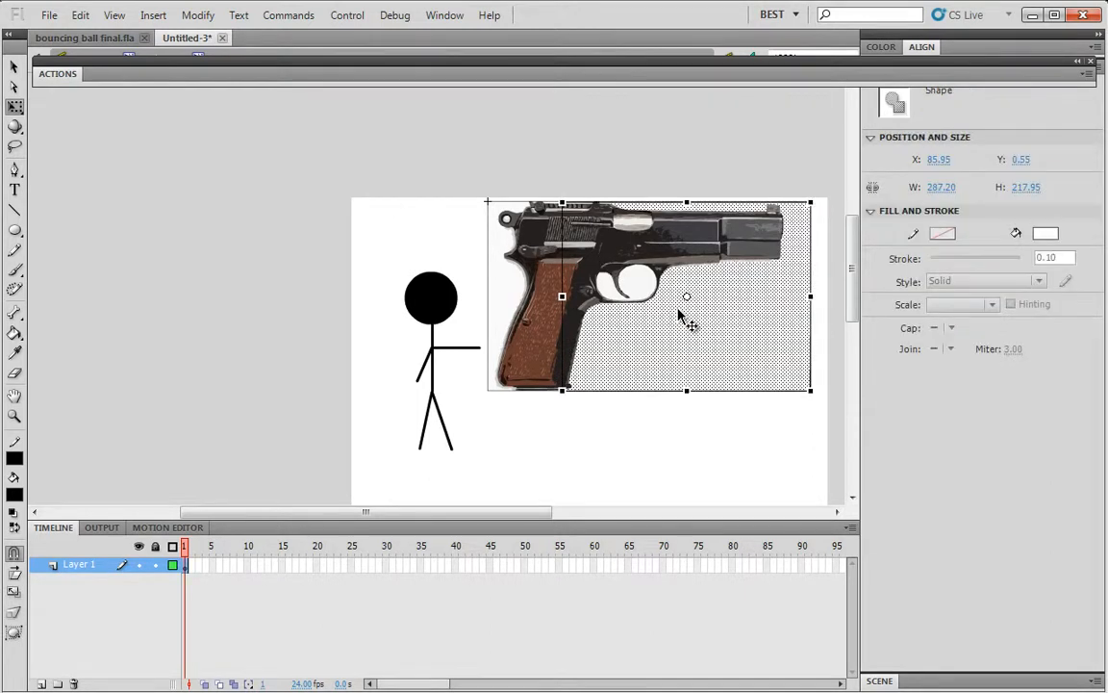
{"action": "key", "text": "Delete"}
{"action": "left_click", "coordinate": [637, 289]}
{"action": "key", "text": "Delete"}
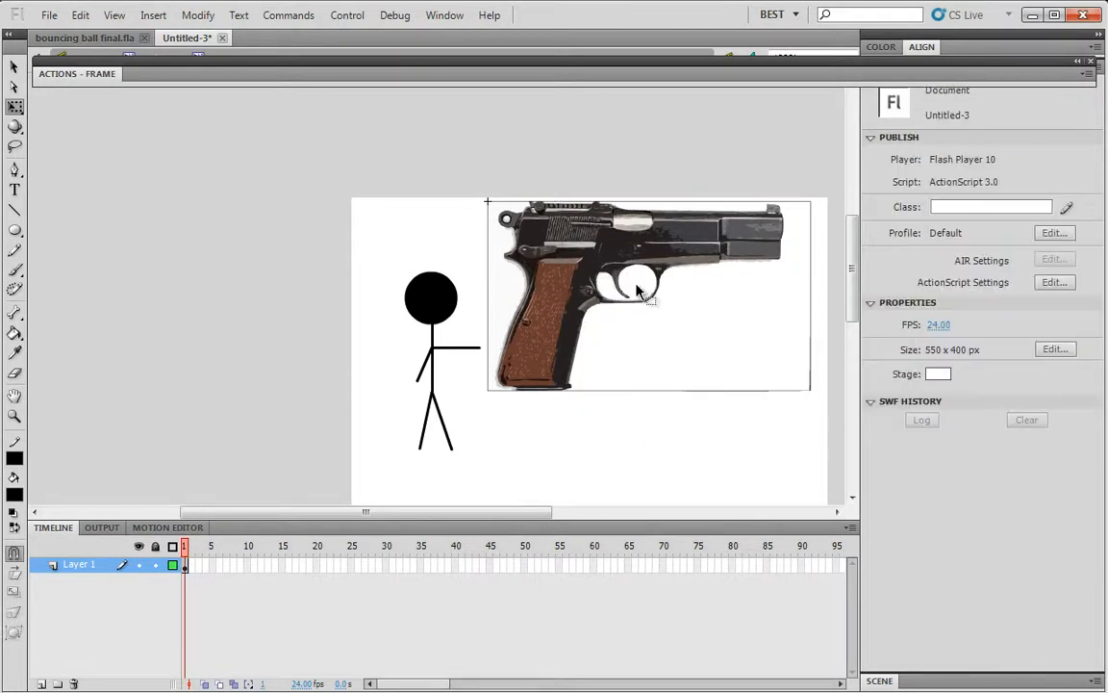
Step: Delete the remaining white background areas behind the pistol's grip and above its barrel
{"action": "left_click", "coordinate": [509, 302]}
{"action": "key", "text": "Delete"}
{"action": "left_click", "coordinate": [643, 209]}
{"action": "key", "text": "Delete"}
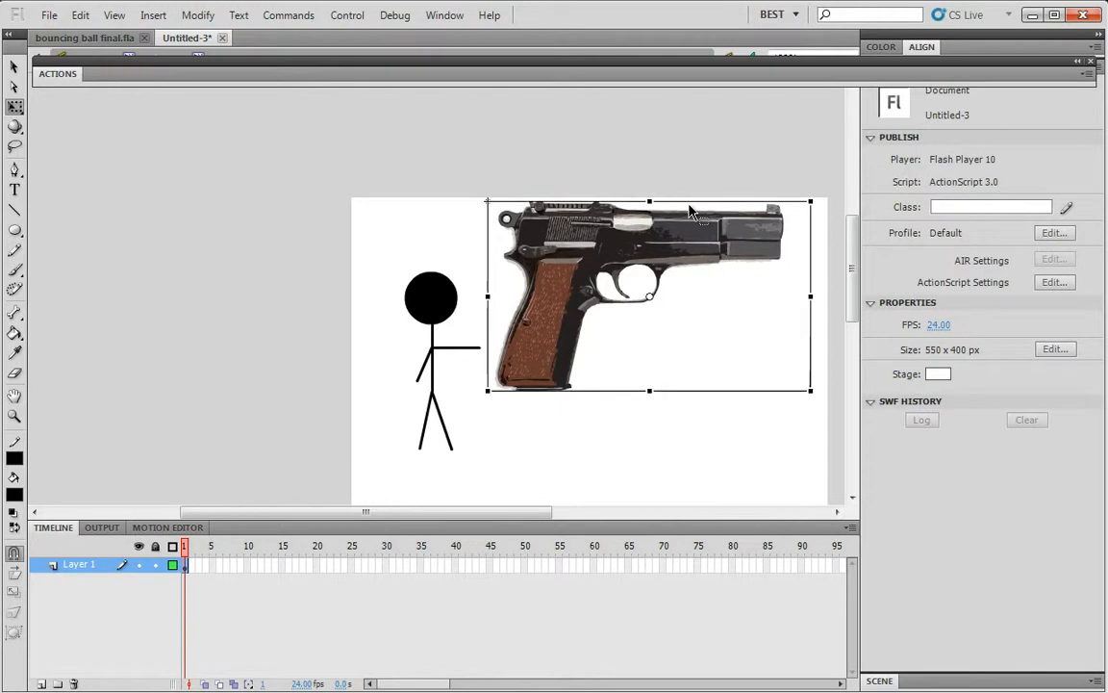
Step: Delete the leftover white background along the lower edge of the pistol artwork
{"action": "left_click", "coordinate": [688, 207]}
{"action": "left_click", "coordinate": [829, 261]}
{"action": "left_click", "coordinate": [14, 67]}
{"action": "left_click", "coordinate": [628, 391]}
{"action": "key", "text": "Delete"}
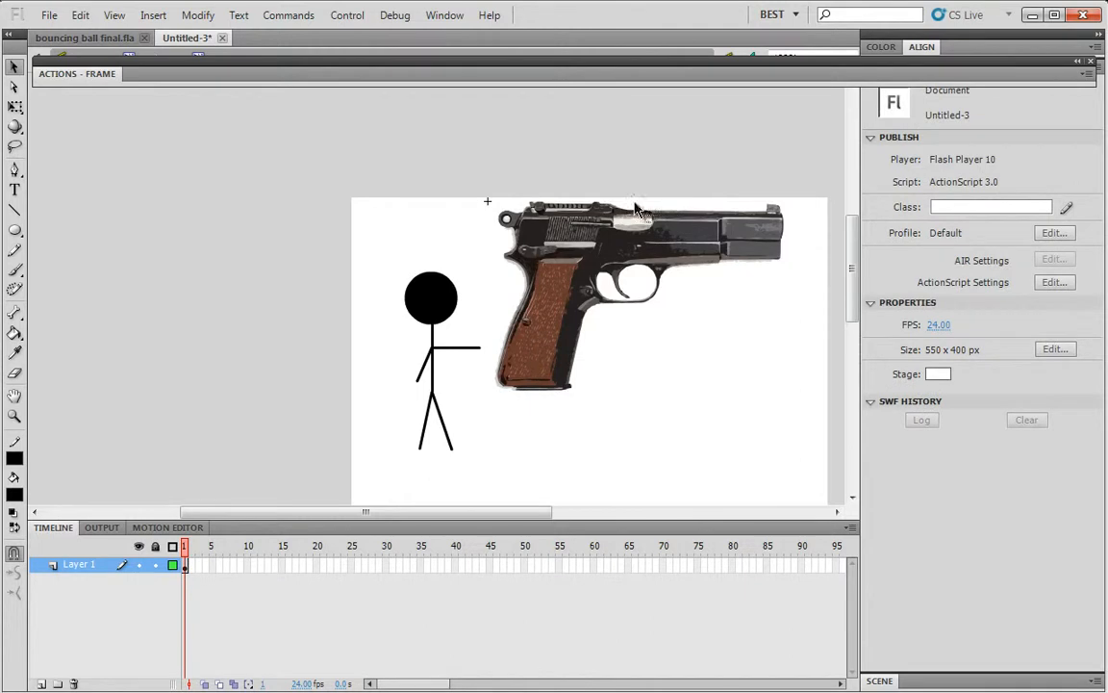
Step: Select the whole pistol shape, scale it down to about 70 by 46 px, and place it above the stickman's outstretched arm
{"action": "left_click_drag", "start_coordinate": [398, 147], "coordinate": [863, 457]}
{"action": "left_click_drag", "start_coordinate": [574, 295], "coordinate": [341, 356]}
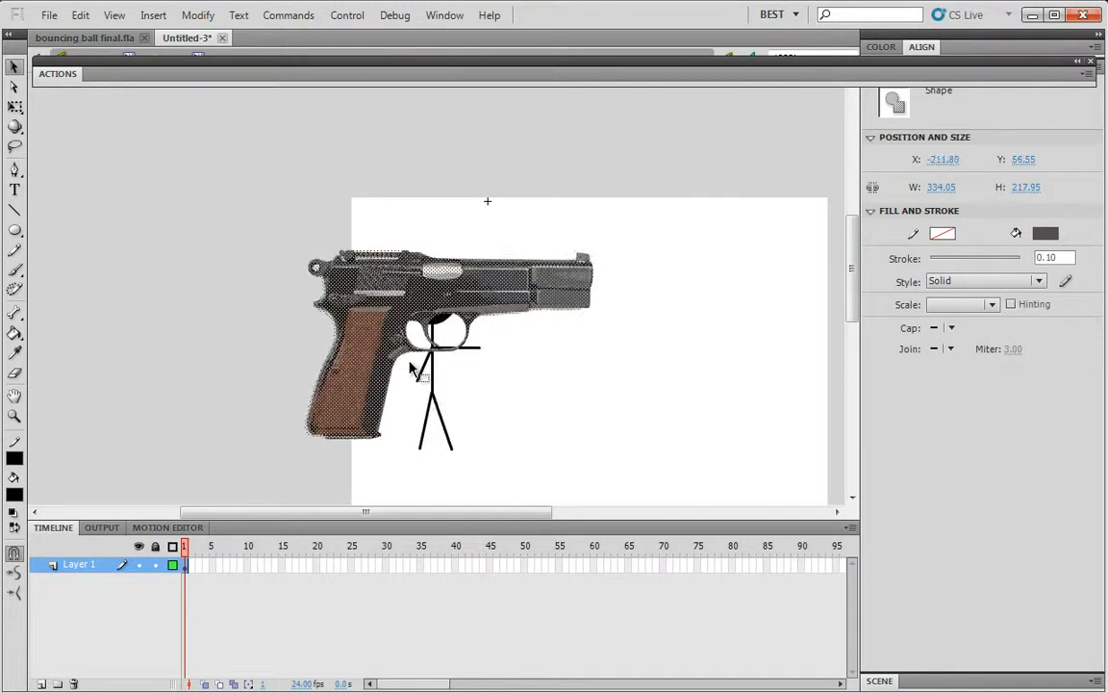
{"action": "left_click", "coordinate": [383, 354]}
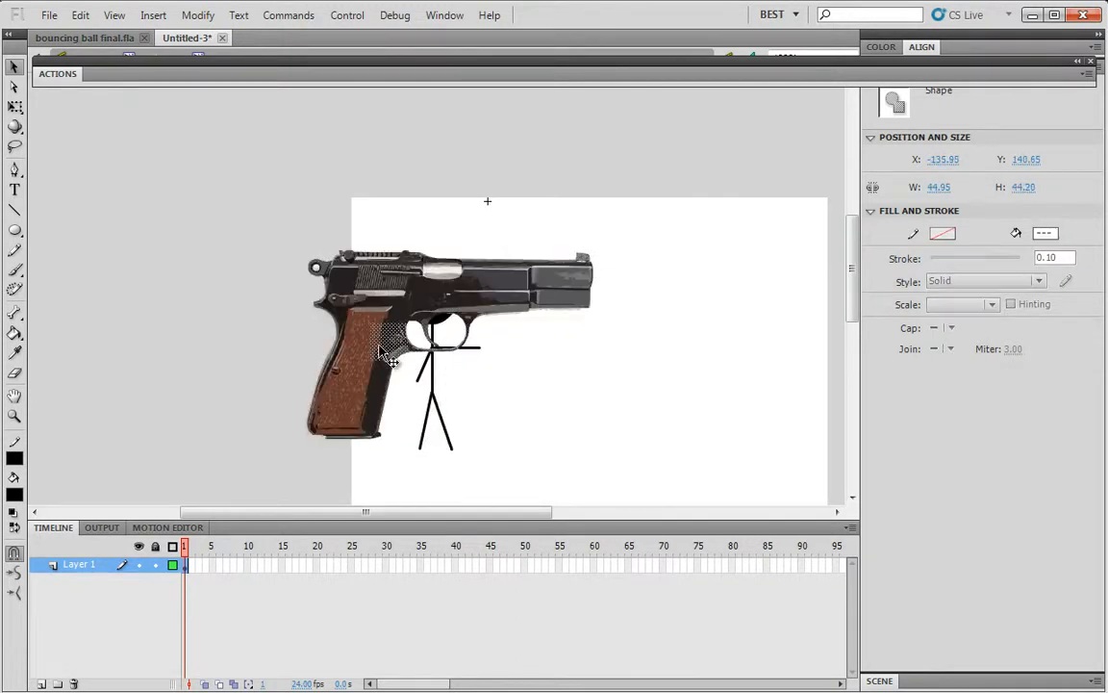
{"action": "key", "text": "ctrl+z"}
{"action": "mouse_move", "coordinate": [366, 348]}
{"action": "left_mouse_down"}
{"action": "mouse_move", "coordinate": [360, 320]}
{"action": "mouse_move", "coordinate": [416, 334]}
{"action": "mouse_move", "coordinate": [404, 372]}
{"action": "mouse_move", "coordinate": [369, 364]}
{"action": "left_mouse_up"}
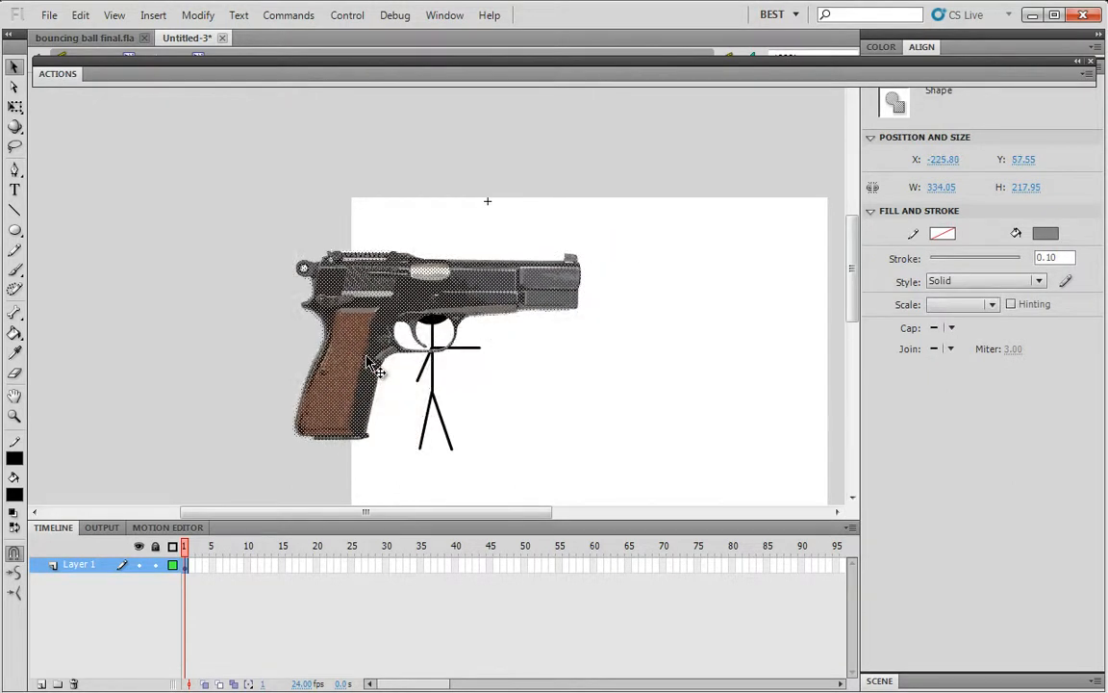
{"action": "left_click", "coordinate": [15, 108]}
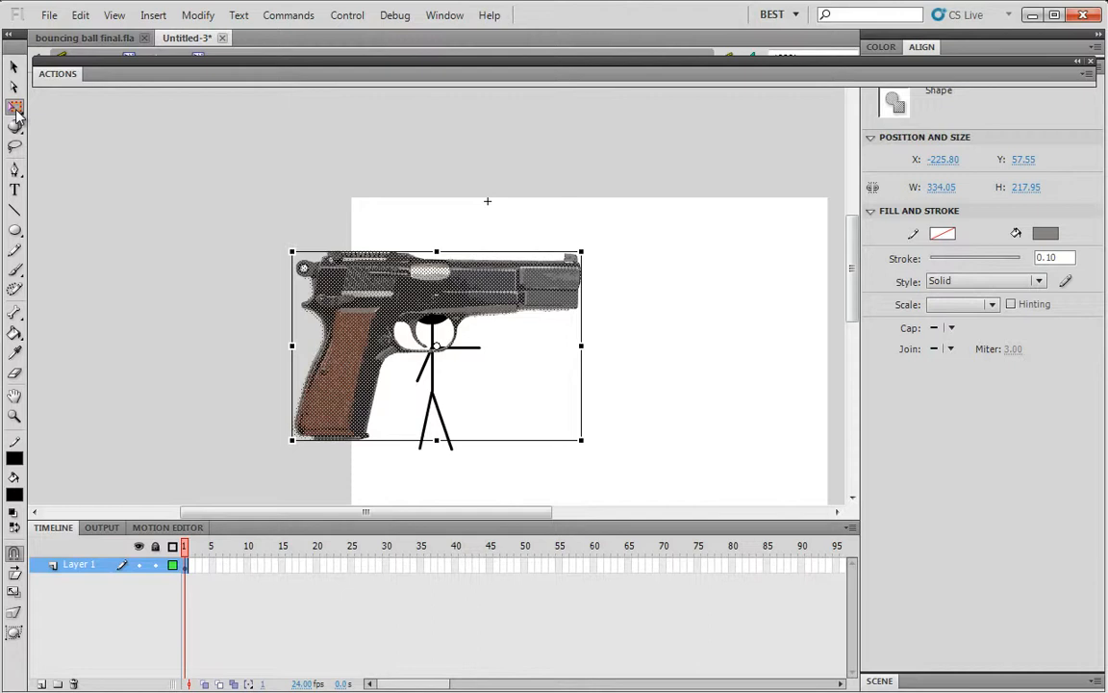
{"action": "left_click_drag", "start_coordinate": [291, 252], "coordinate": [470, 396]}
{"action": "left_click_drag", "start_coordinate": [534, 416], "coordinate": [499, 250]}
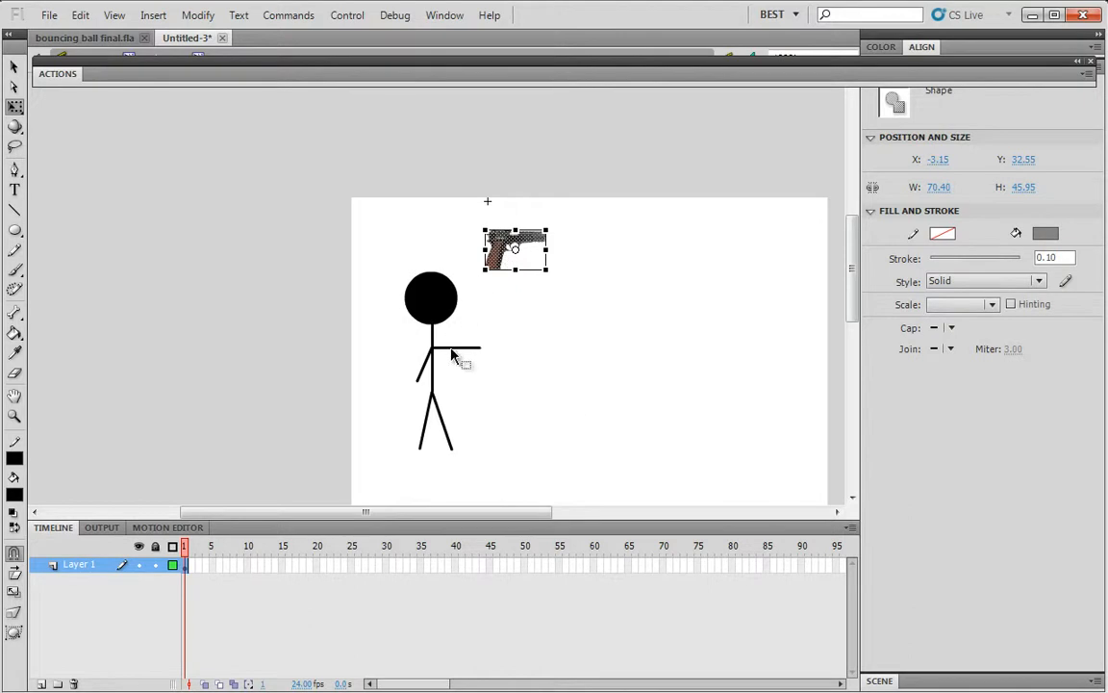
{"action": "left_click", "coordinate": [367, 355]}
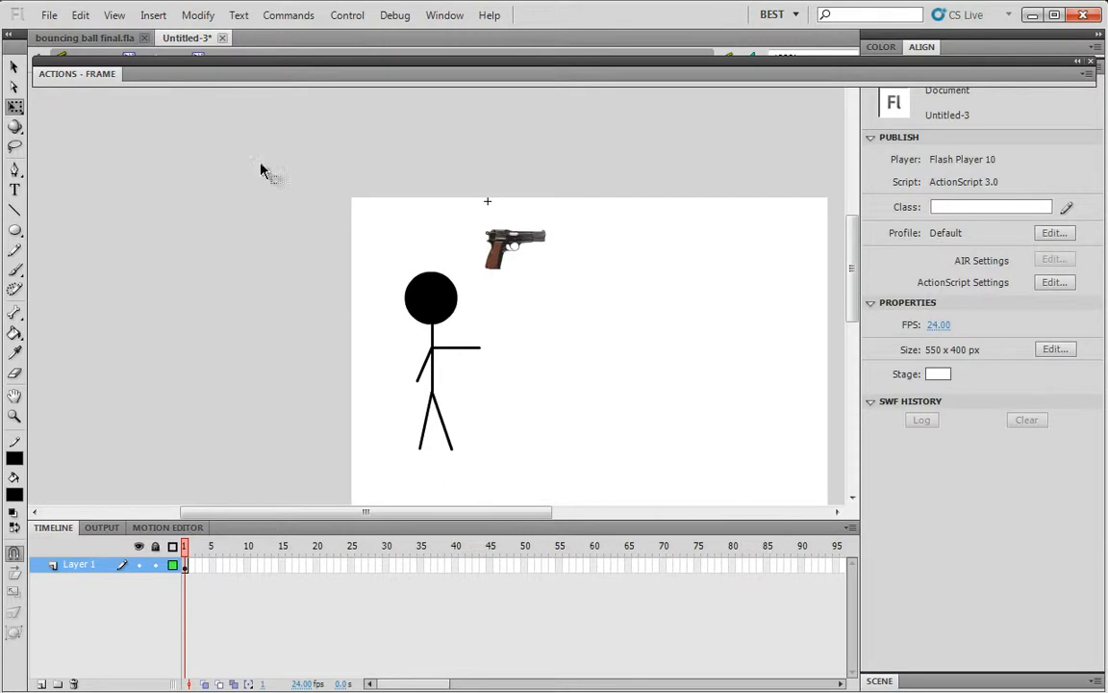
Step: Move the Actions panel clear of the symbol path bar and move the pistol up beside the gun symbol's registration point
{"action": "left_click_drag", "start_coordinate": [264, 66], "coordinate": [258, 28]}
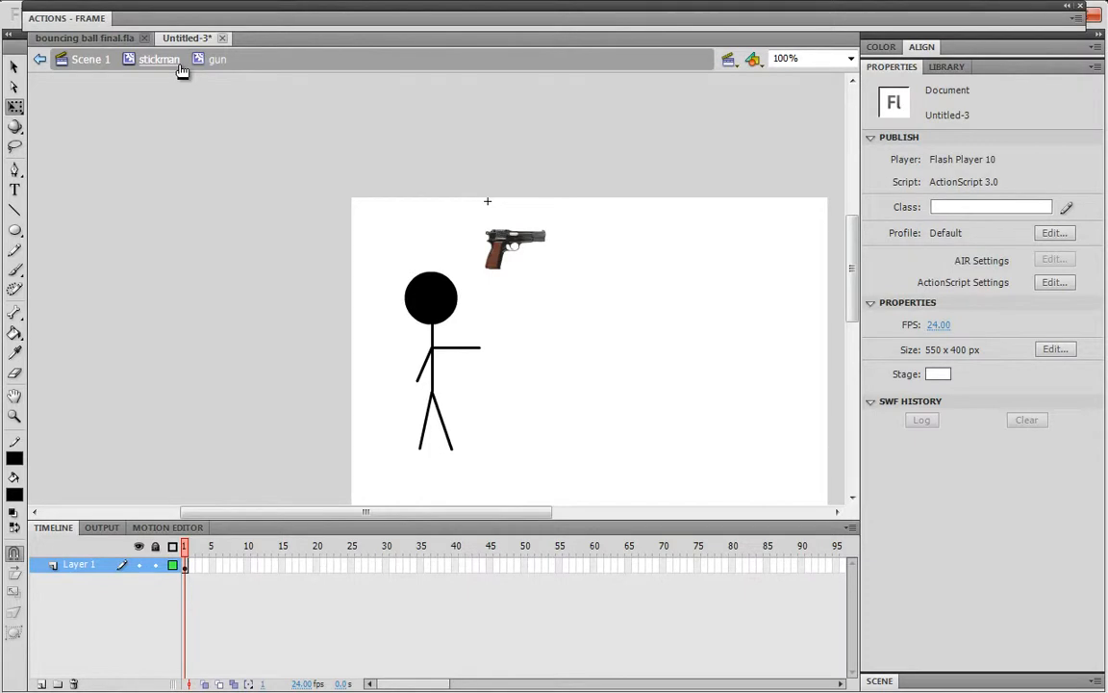
{"action": "left_click_drag", "start_coordinate": [436, 178], "coordinate": [652, 310]}
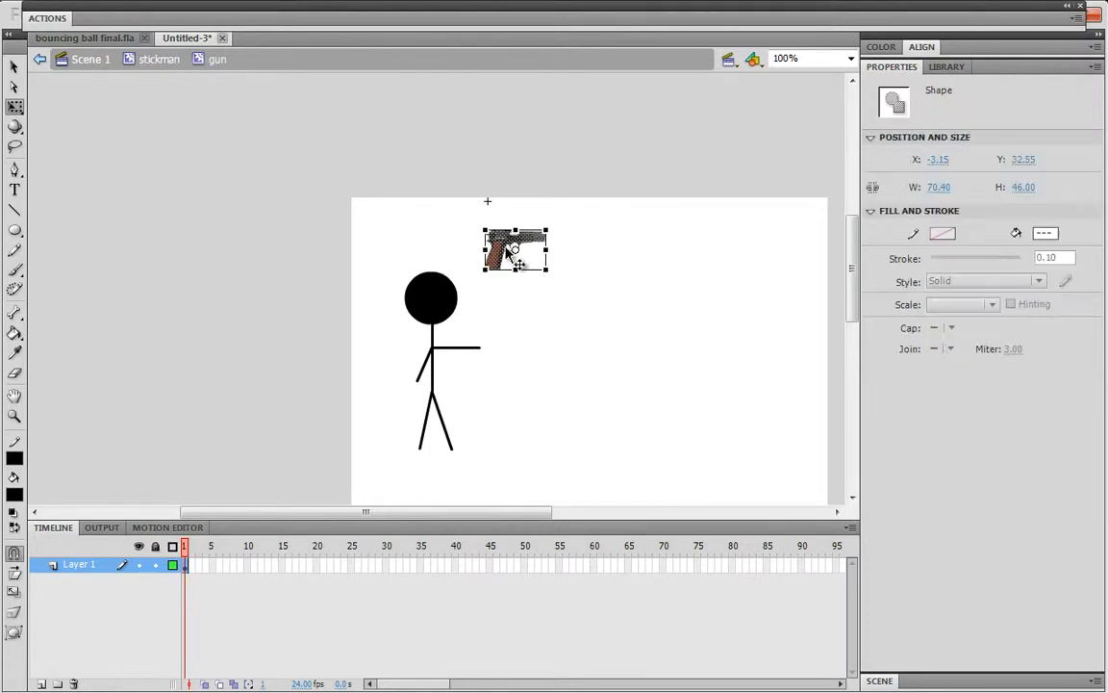
{"action": "left_click_drag", "start_coordinate": [510, 252], "coordinate": [513, 224]}
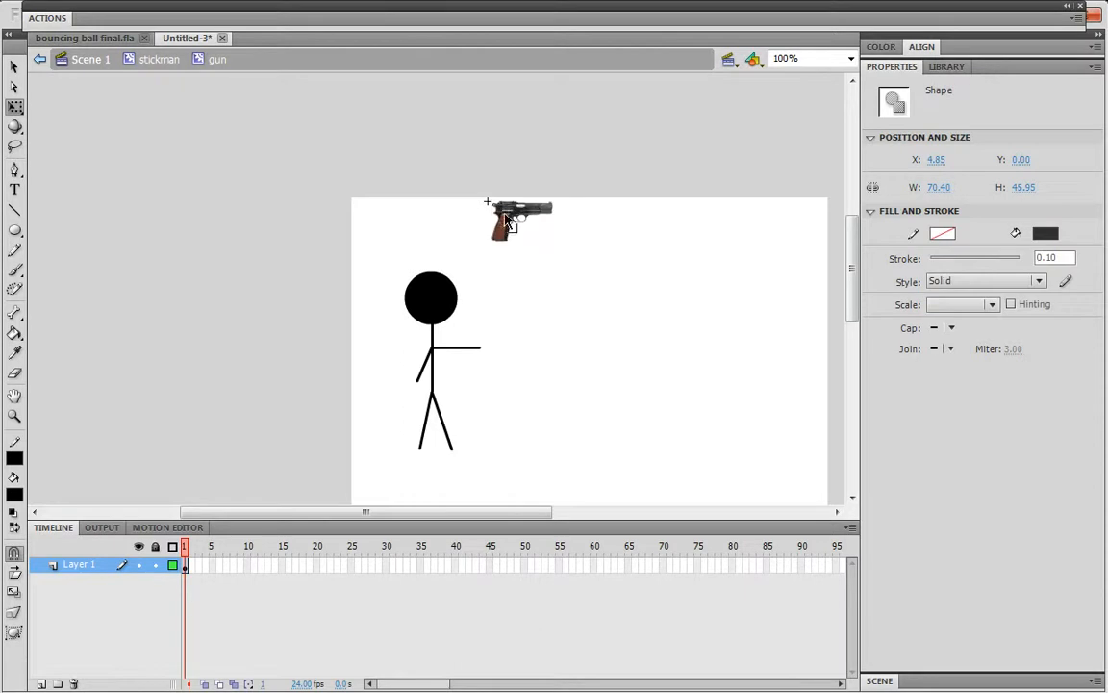
{"action": "left_click", "coordinate": [525, 256]}
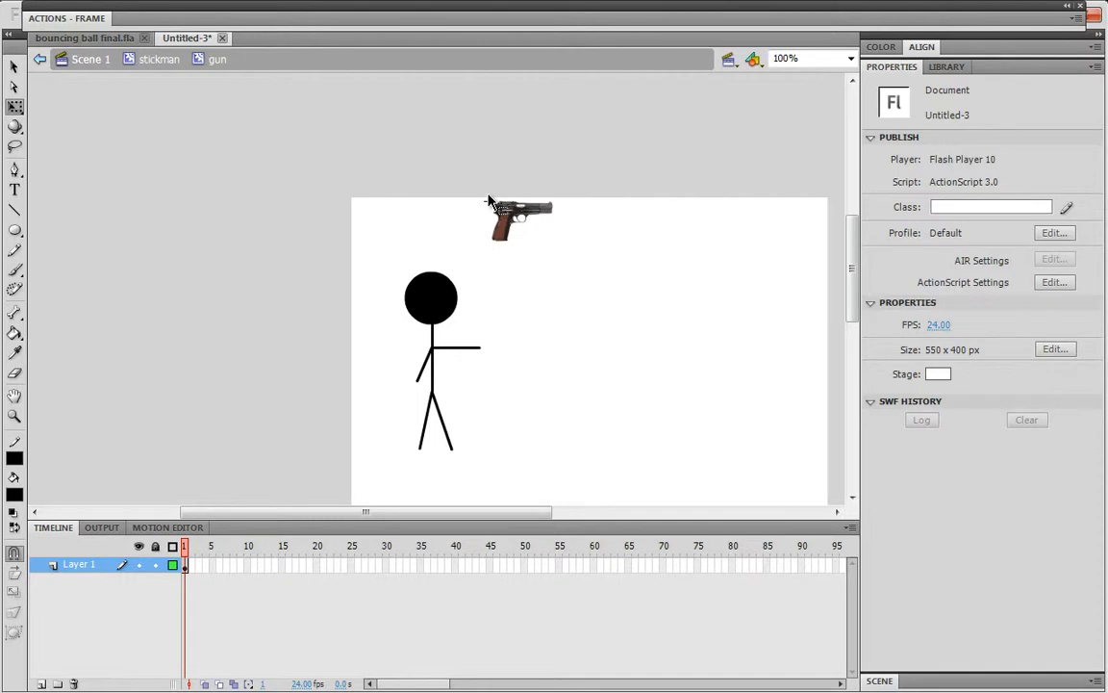
Step: Set the whole pistol shape's position to X 0 and Y 0 inside the gun symbol
{"action": "left_click_drag", "start_coordinate": [475, 168], "coordinate": [630, 331]}
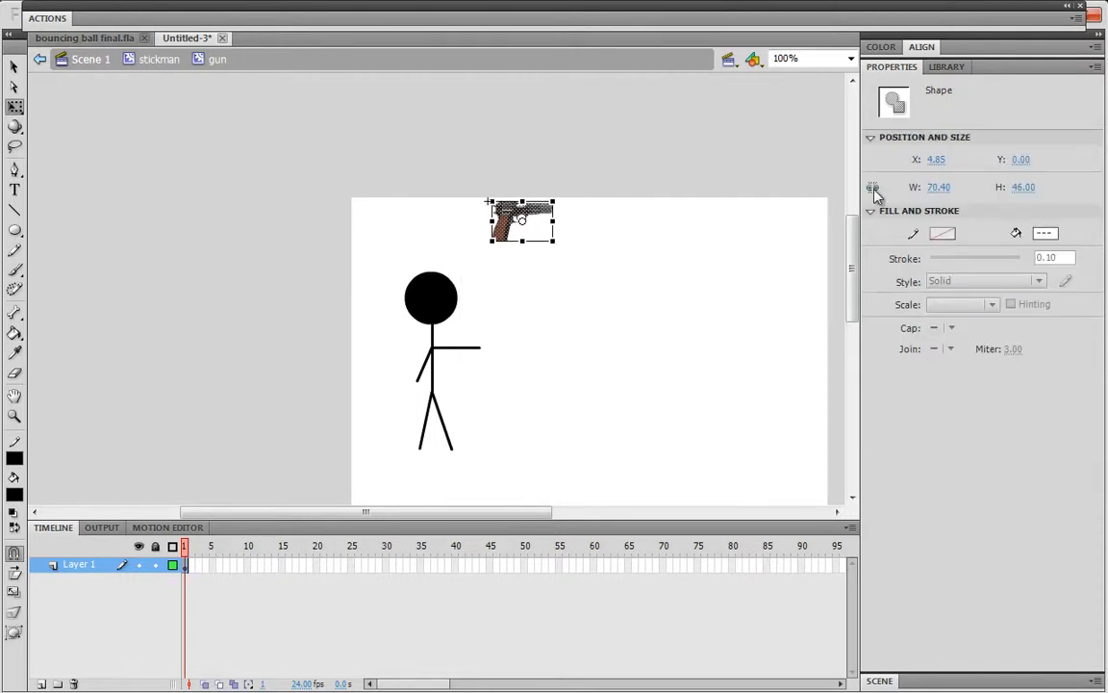
{"action": "left_click", "coordinate": [942, 159]}
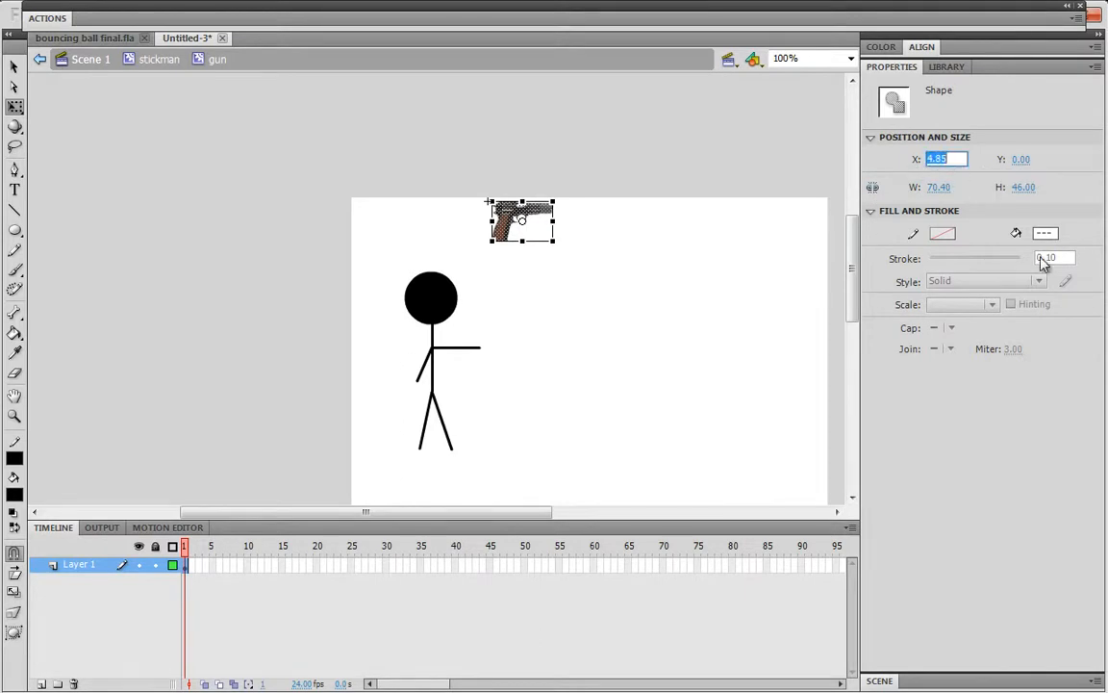
{"action": "type", "text": "0"}
{"action": "key", "text": "Tab"}
{"action": "type", "text": "0"}
{"action": "key", "text": "Return"}
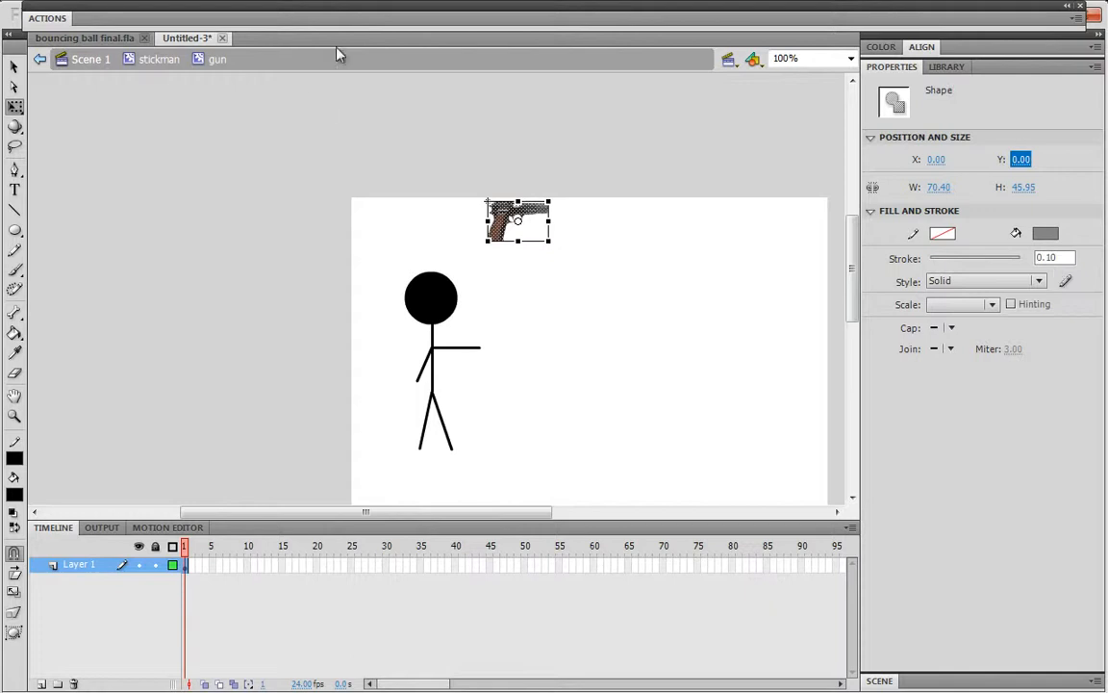
{"action": "left_click", "coordinate": [278, 83]}
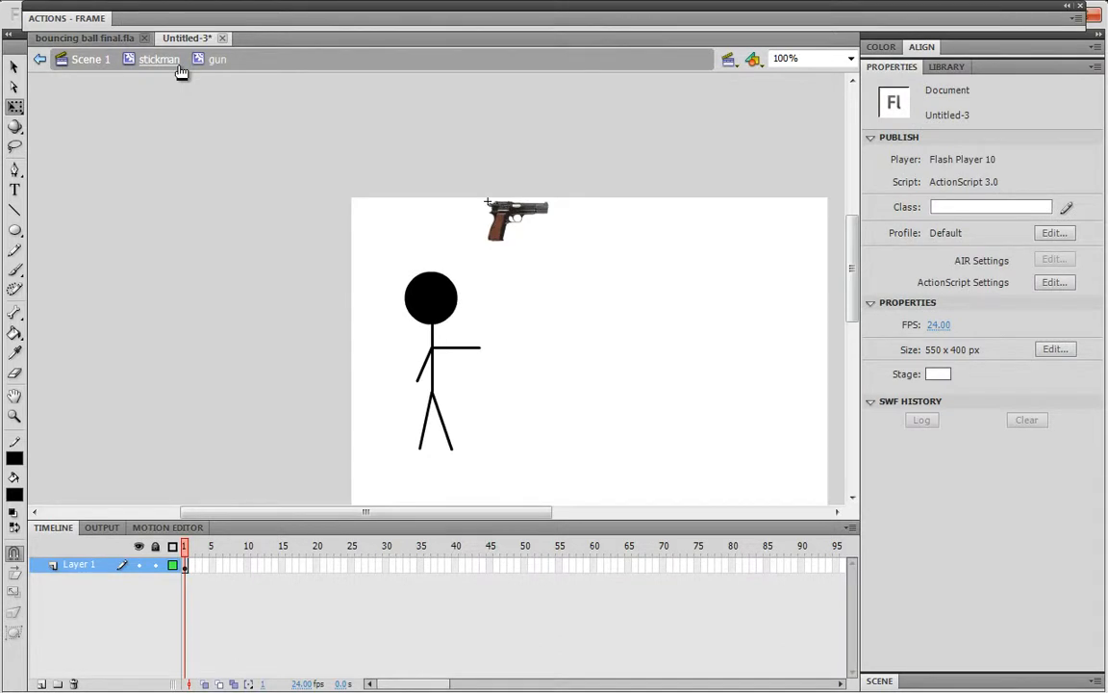
Step: Return to the stickman symbol and place the gun's grip at the end of the stickman's outstretched arm
{"action": "left_click", "coordinate": [159, 60]}
{"action": "left_click", "coordinate": [606, 228]}
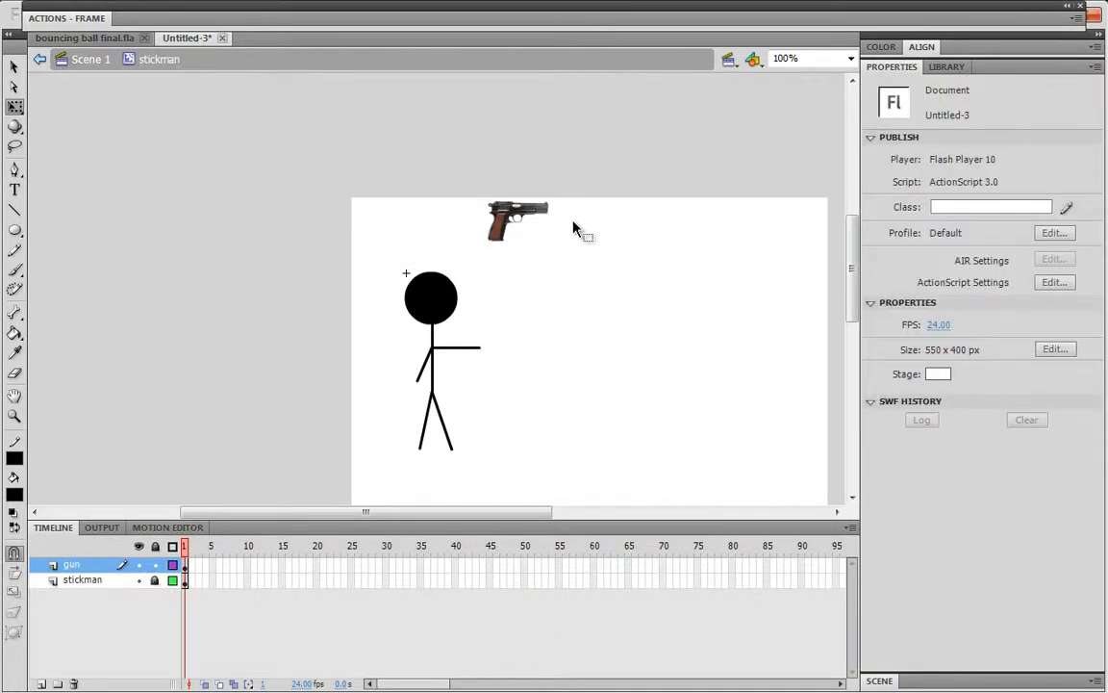
{"action": "left_click_drag", "start_coordinate": [517, 217], "coordinate": [481, 356]}
{"action": "left_click", "coordinate": [602, 377]}
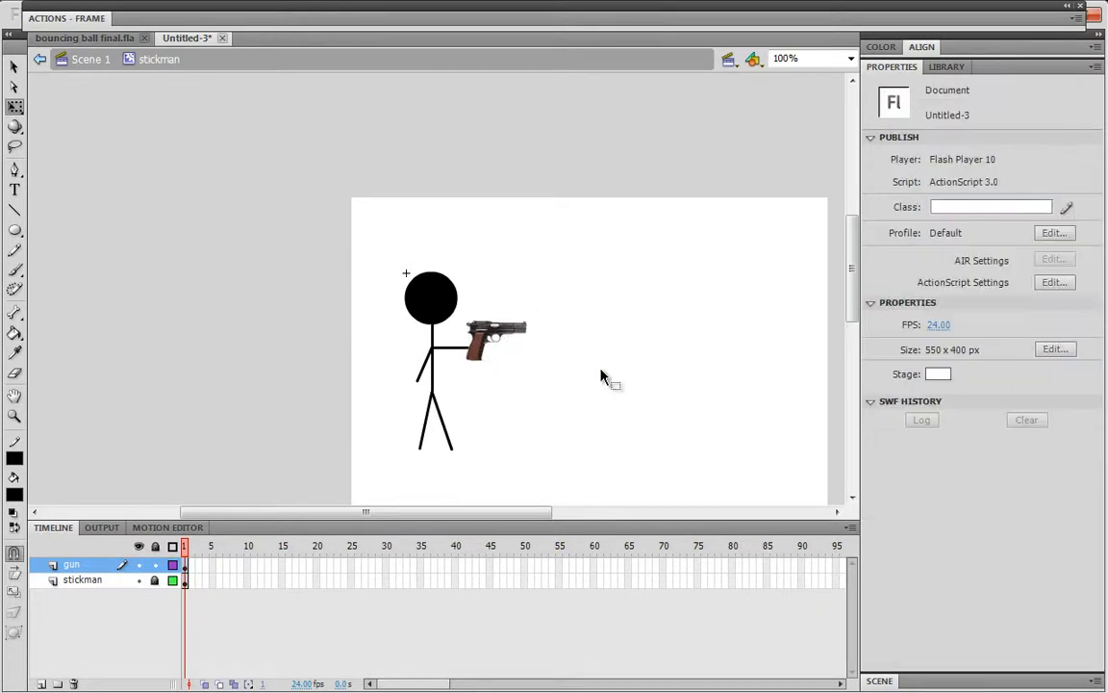